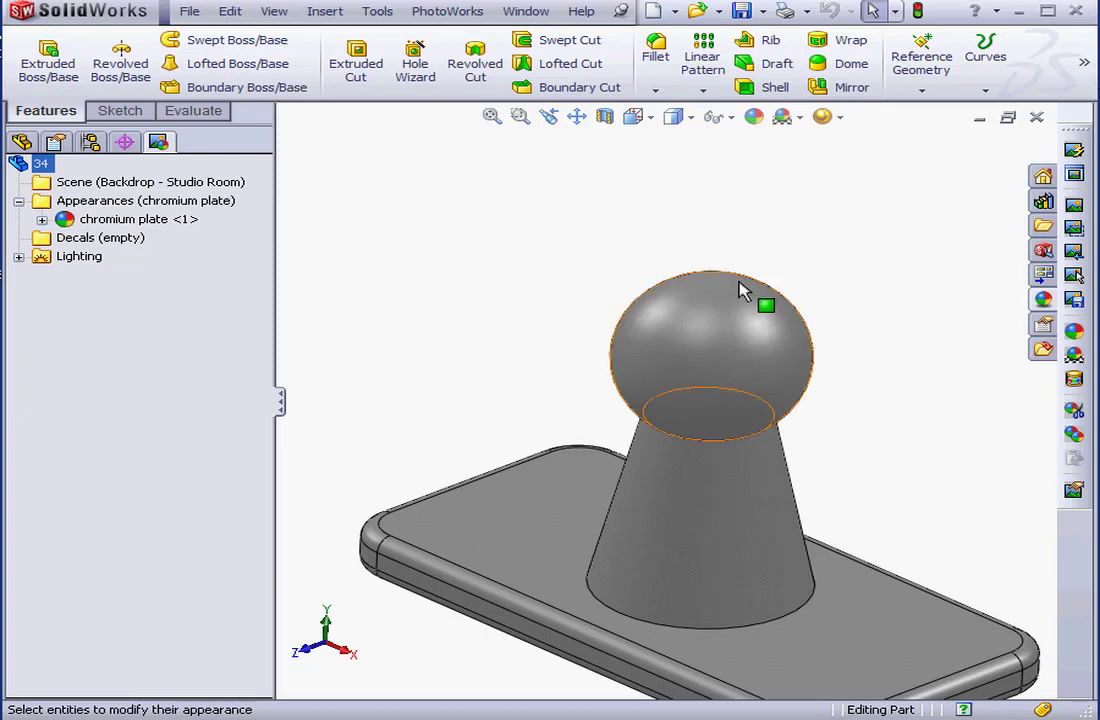
# Open the Scene Editor and the render preview window, and arrange the two windows side by side
pyautogui.click(1074, 357)
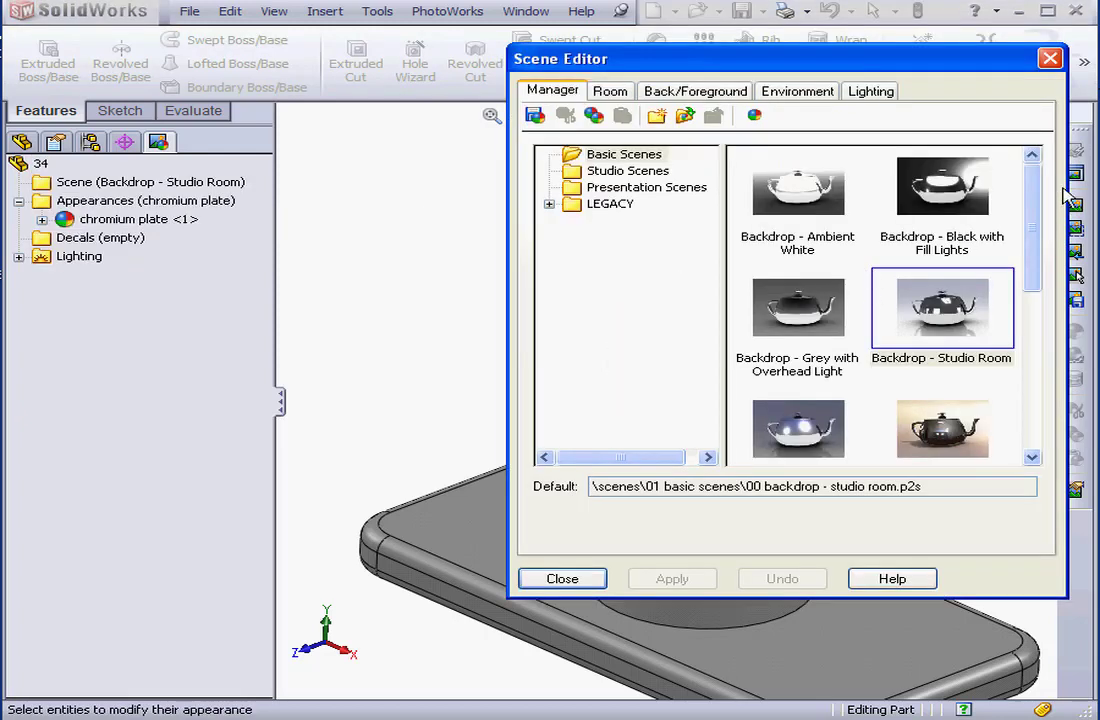
pyautogui.click(1076, 173)
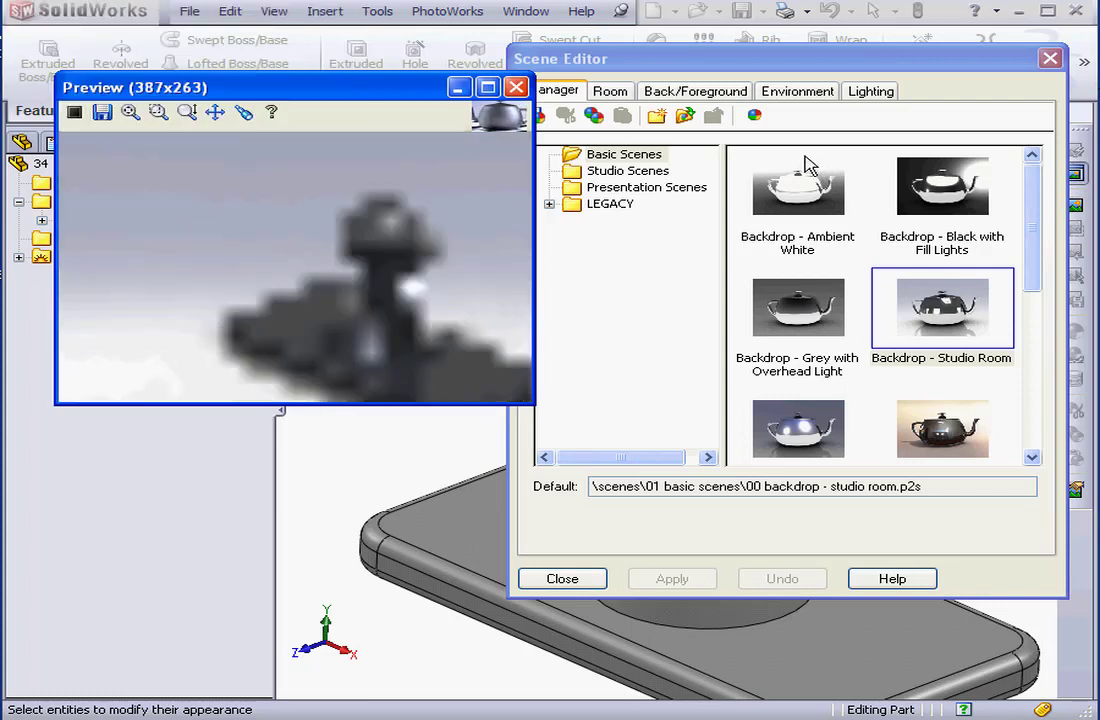
pyautogui.moveTo(420, 95); pyautogui.dragTo(376, 54)
pyautogui.moveTo(690, 68); pyautogui.dragTo(717, 49)
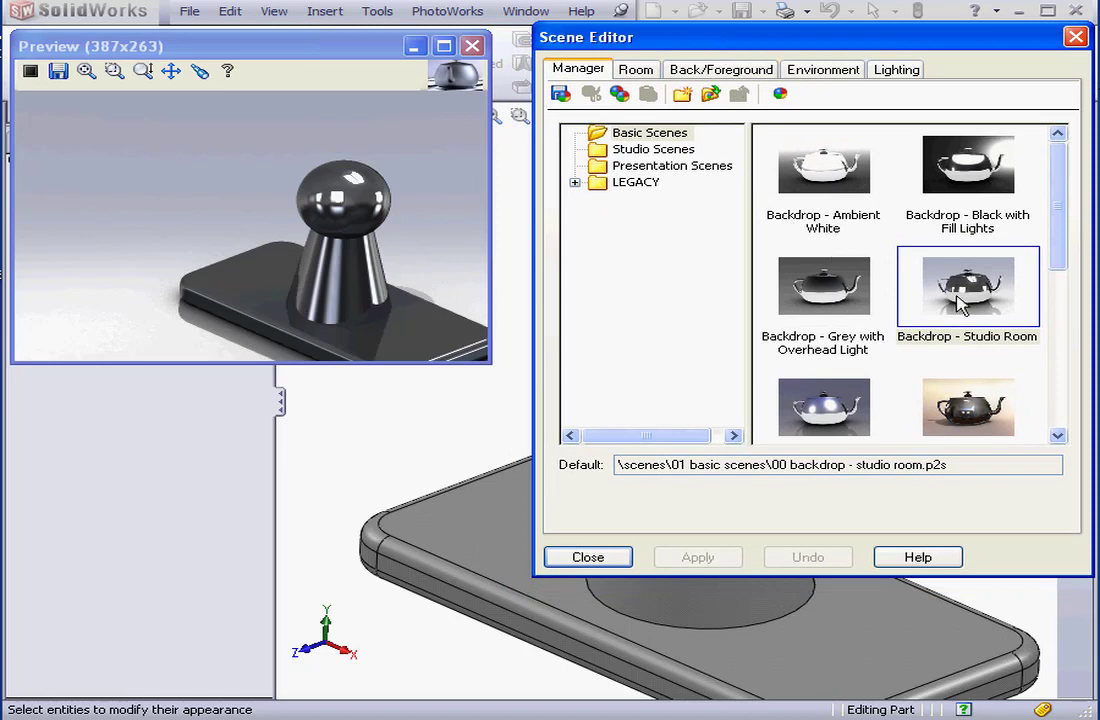
# Try the Warm Kitchen and Courtyard scenes from Basic Scenes on the part
pyautogui.click(1004, 409)
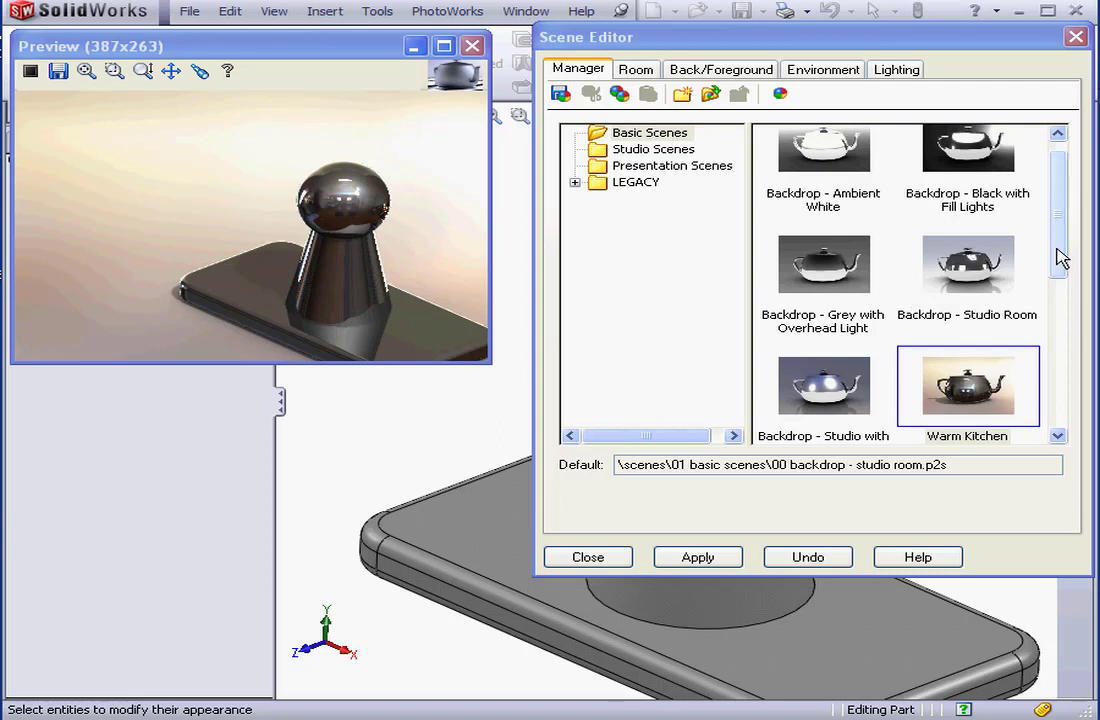
pyautogui.moveTo(1059, 245); pyautogui.dragTo(1050, 320)
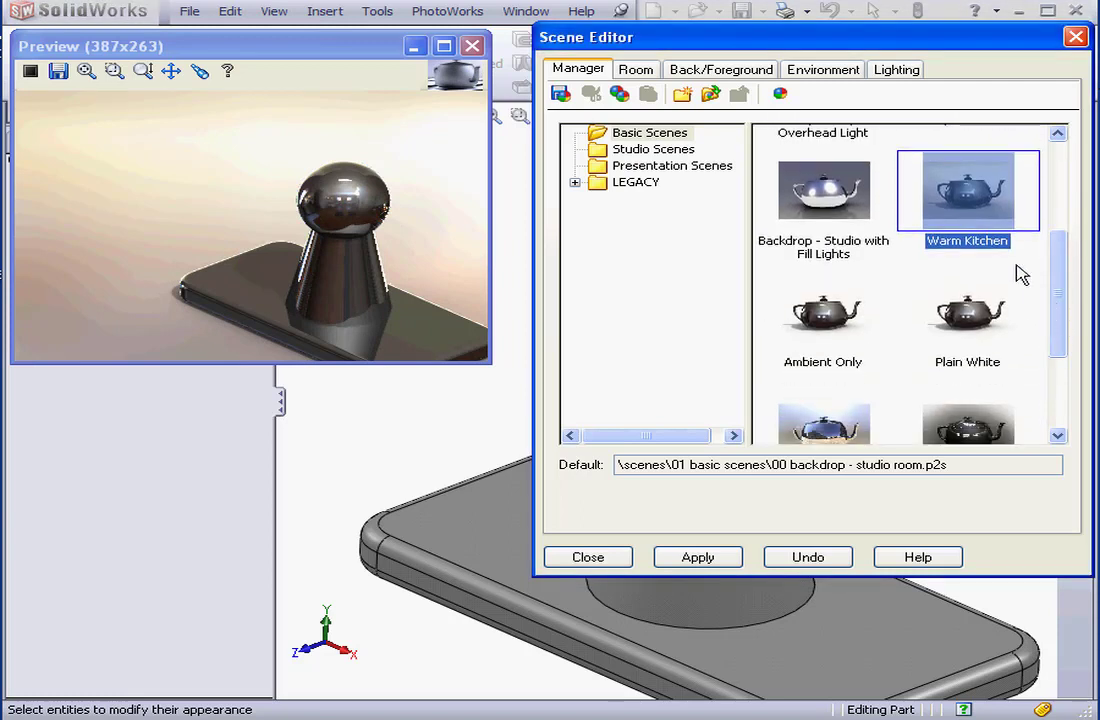
pyautogui.click(895, 70)
pyautogui.click(826, 71)
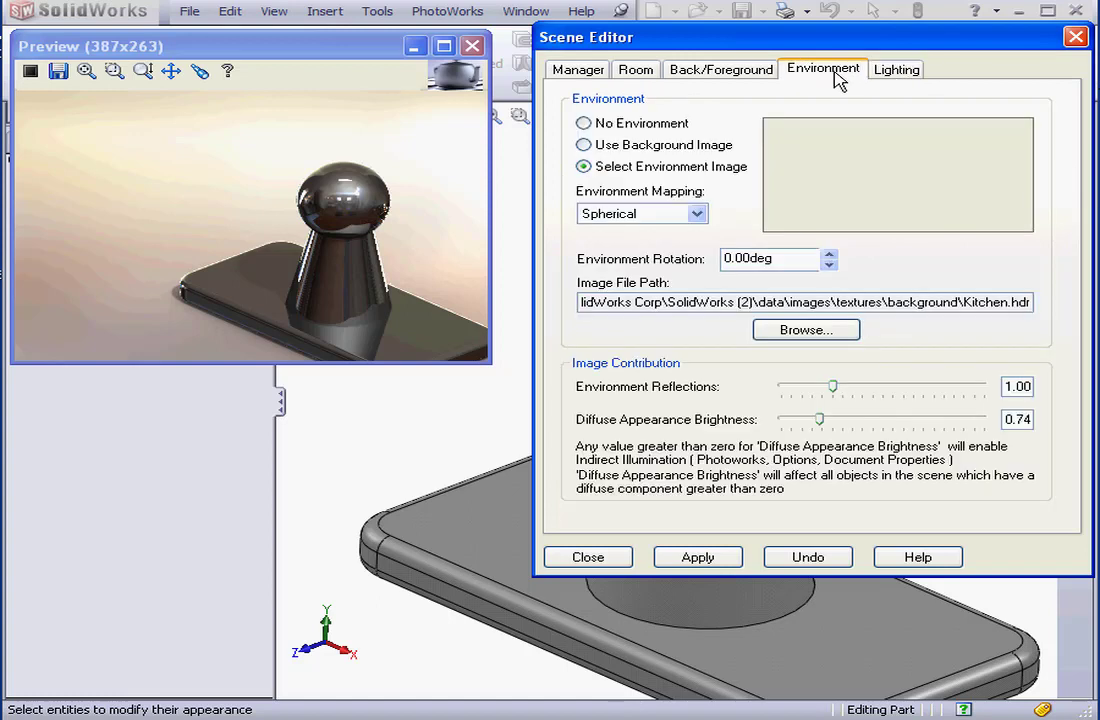
pyautogui.click(580, 70)
pyautogui.click(838, 432)
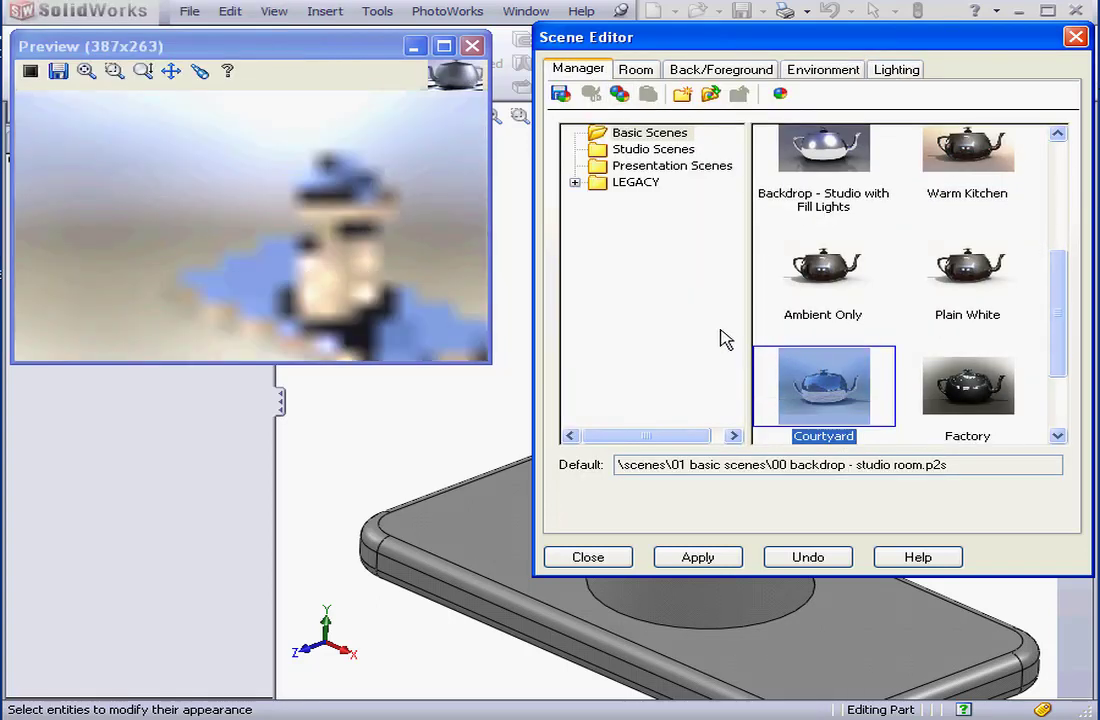
# Try the Misty Blue Slate and Strip Lighting studio scenes and the Factory Background presentation scene
pyautogui.click(655, 151)
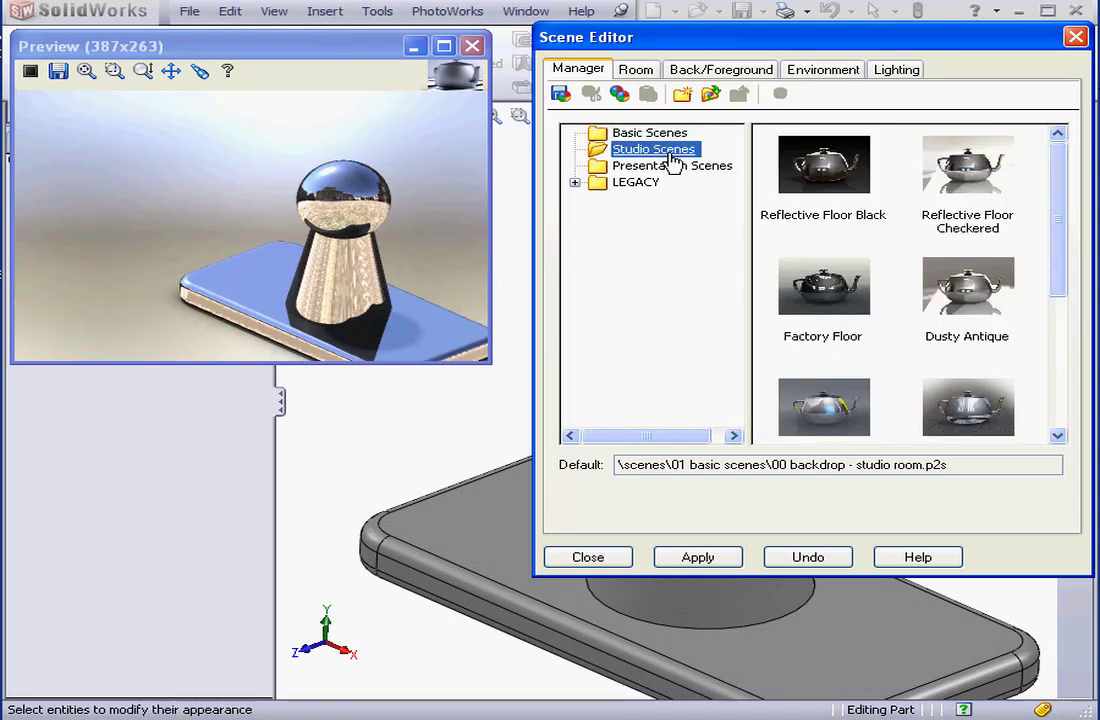
pyautogui.click(843, 380)
pyautogui.click(978, 396)
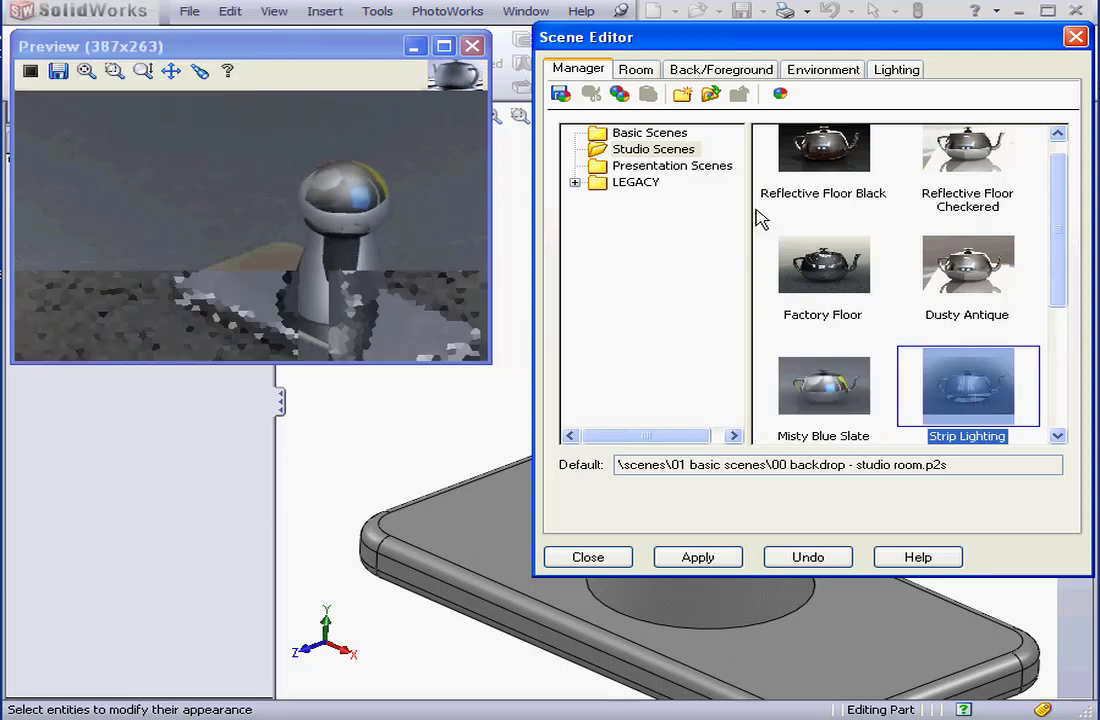
pyautogui.click(707, 170)
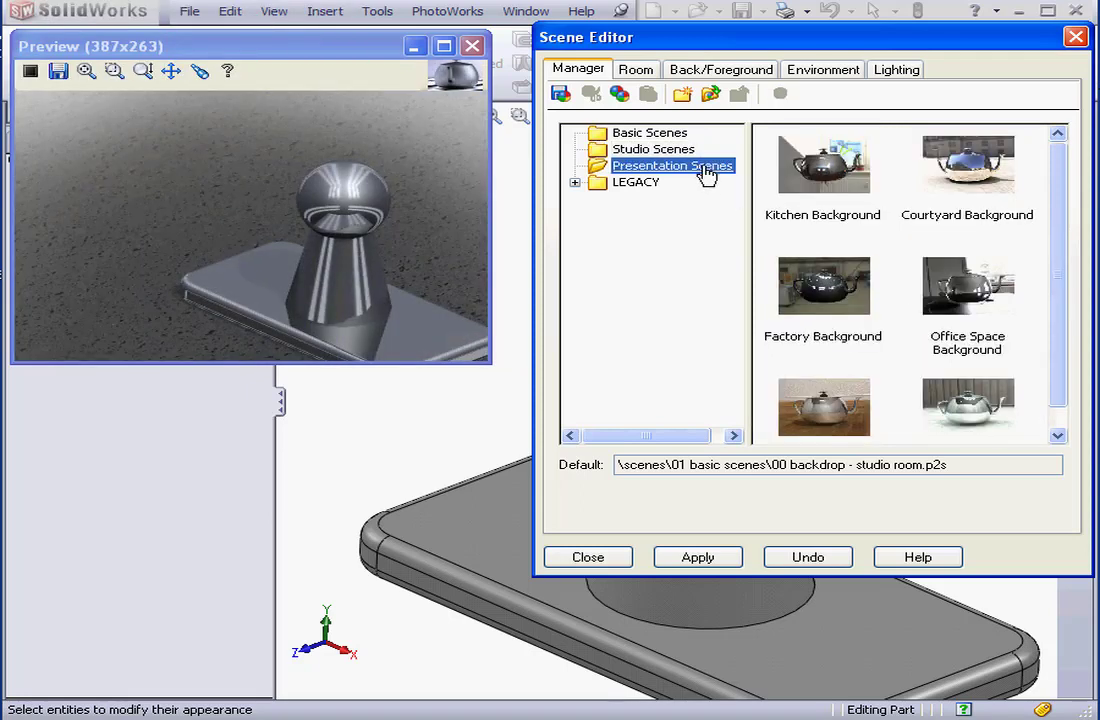
pyautogui.click(835, 290)
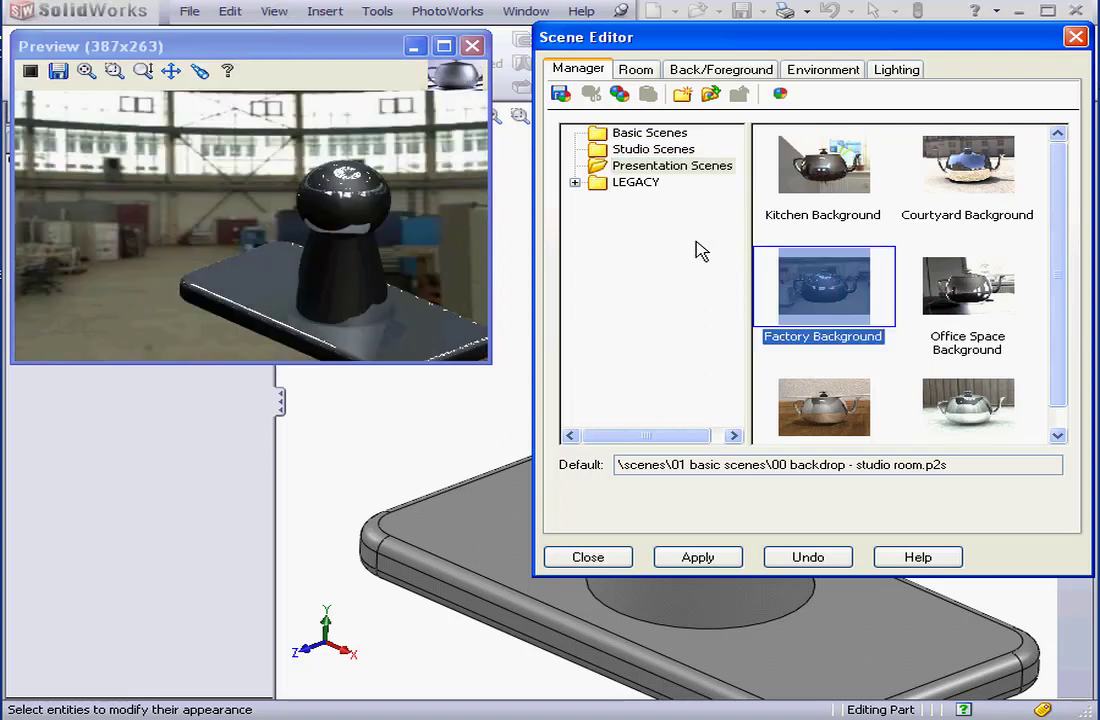
# Try the graduated blue to red and graduated blue to white backgrounds from the LEGACY scenes
pyautogui.click(575, 182)
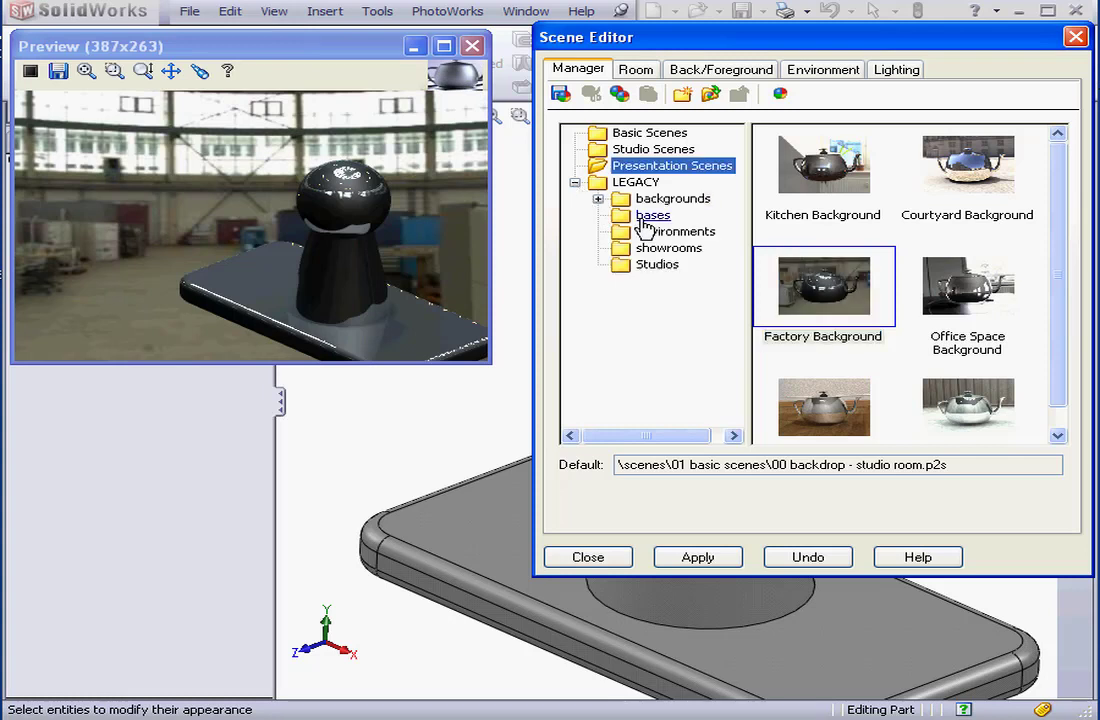
pyautogui.click(597, 199)
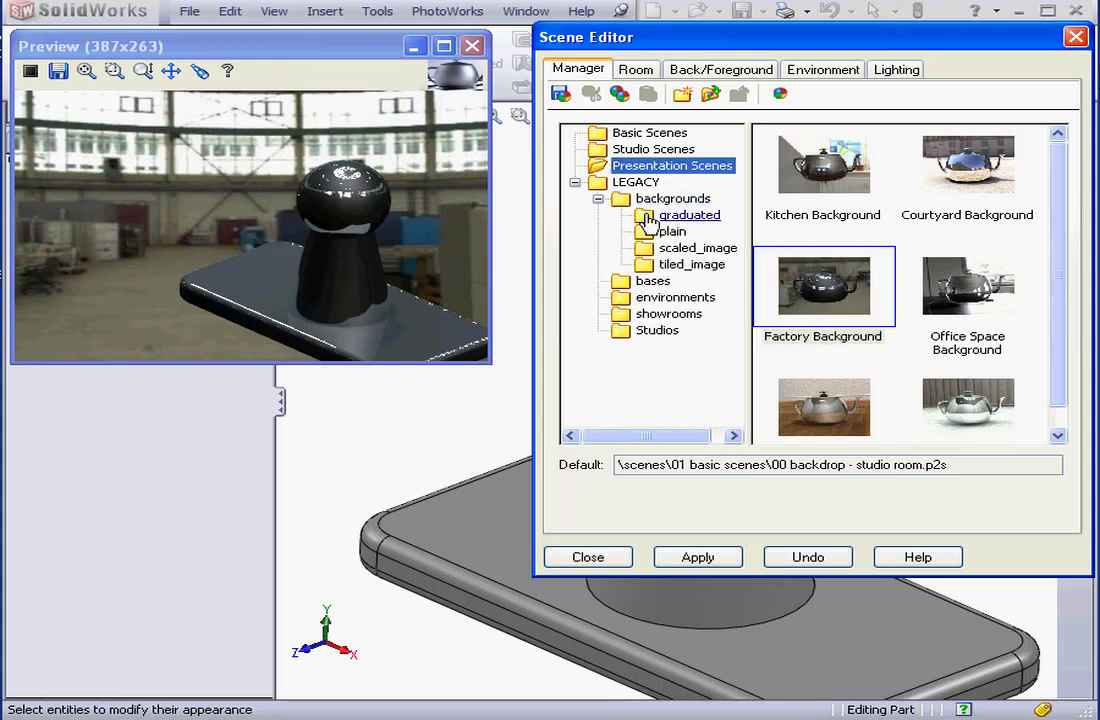
pyautogui.click(677, 222)
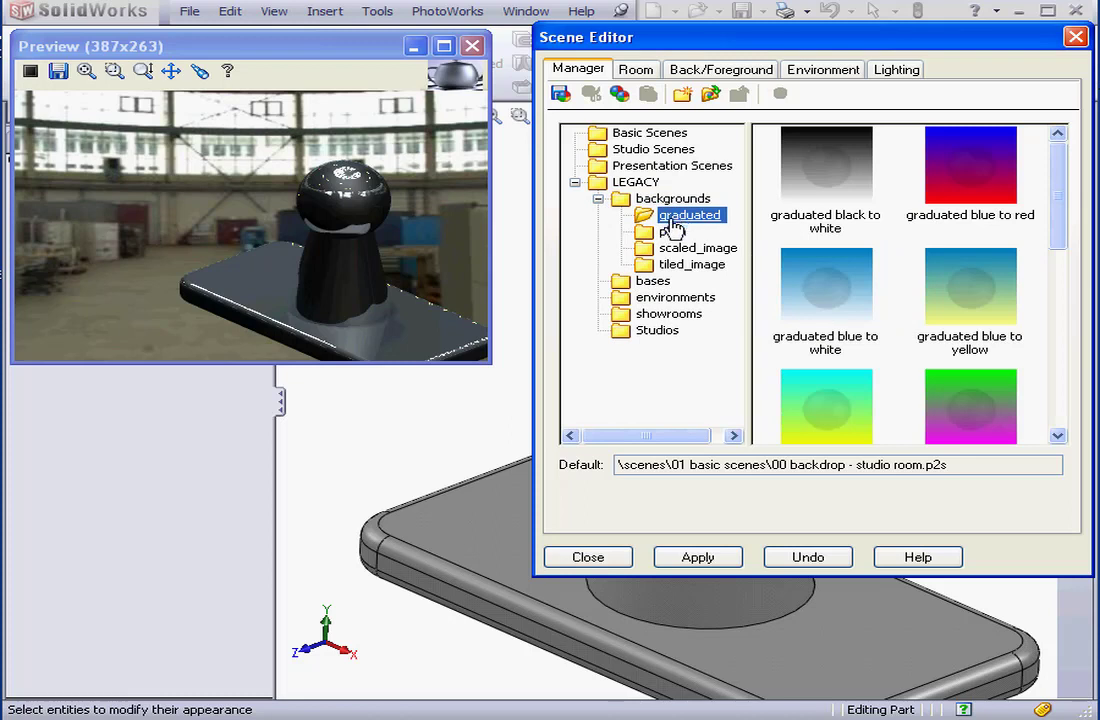
pyautogui.click(952, 170)
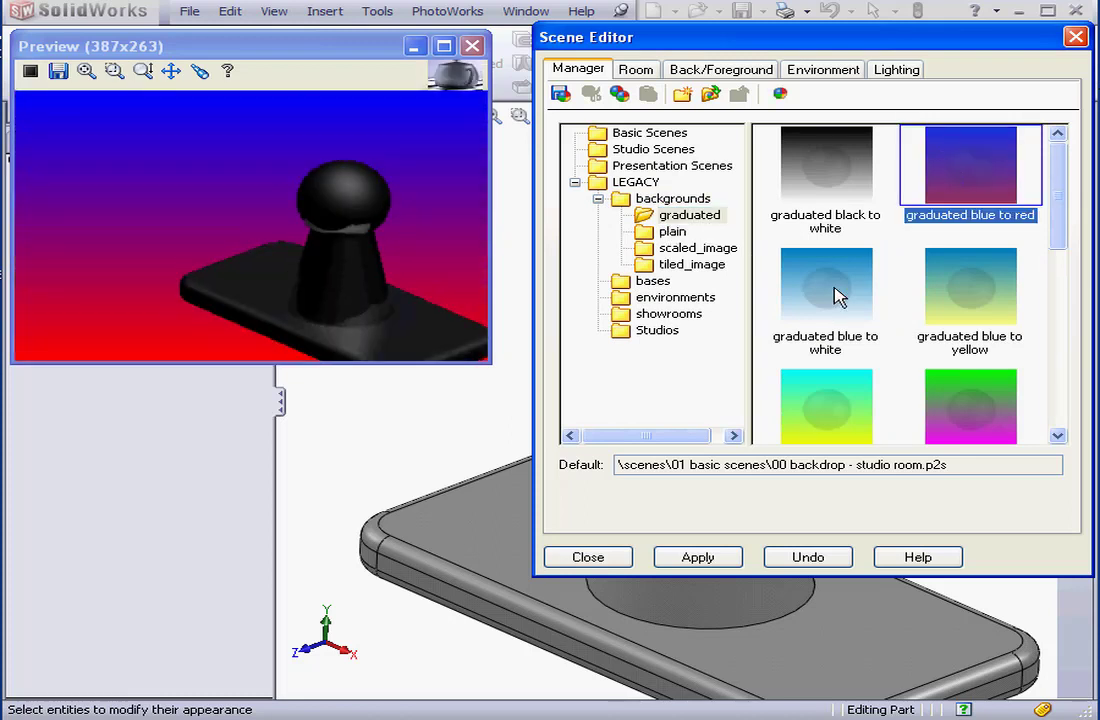
pyautogui.click(837, 291)
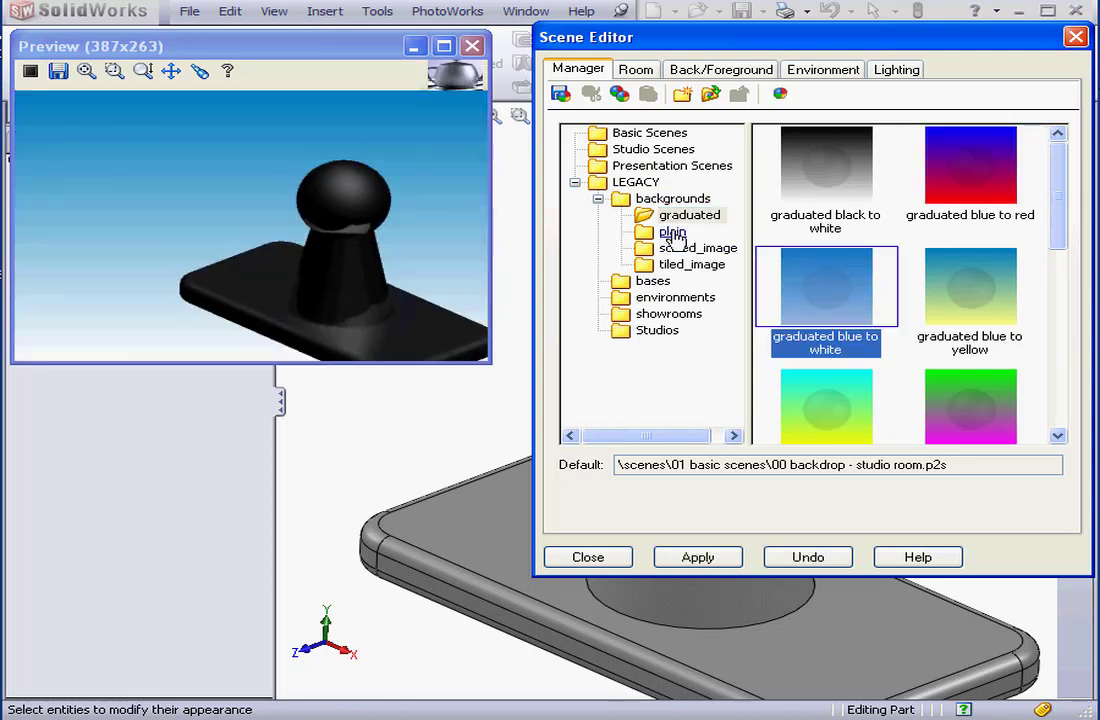
# Try the legacy plain blue and scaled image chrome2 backgrounds, and view the tiled image backgrounds
pyautogui.click(670, 231)
pyautogui.click(960, 185)
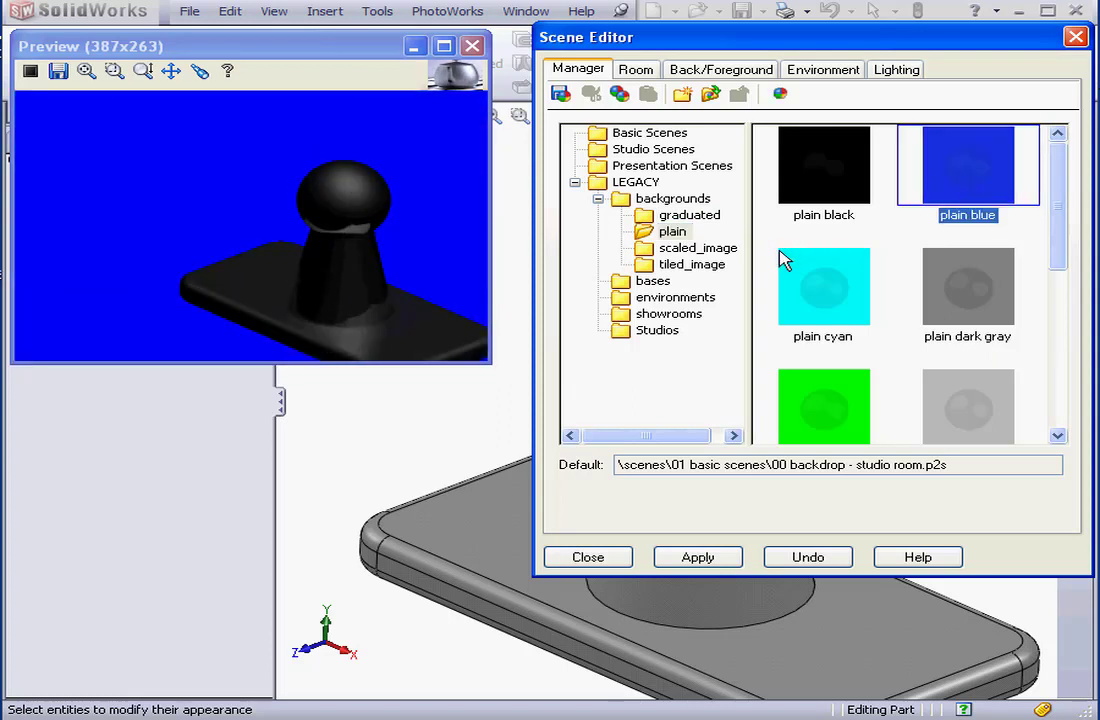
pyautogui.click(662, 248)
pyautogui.click(993, 289)
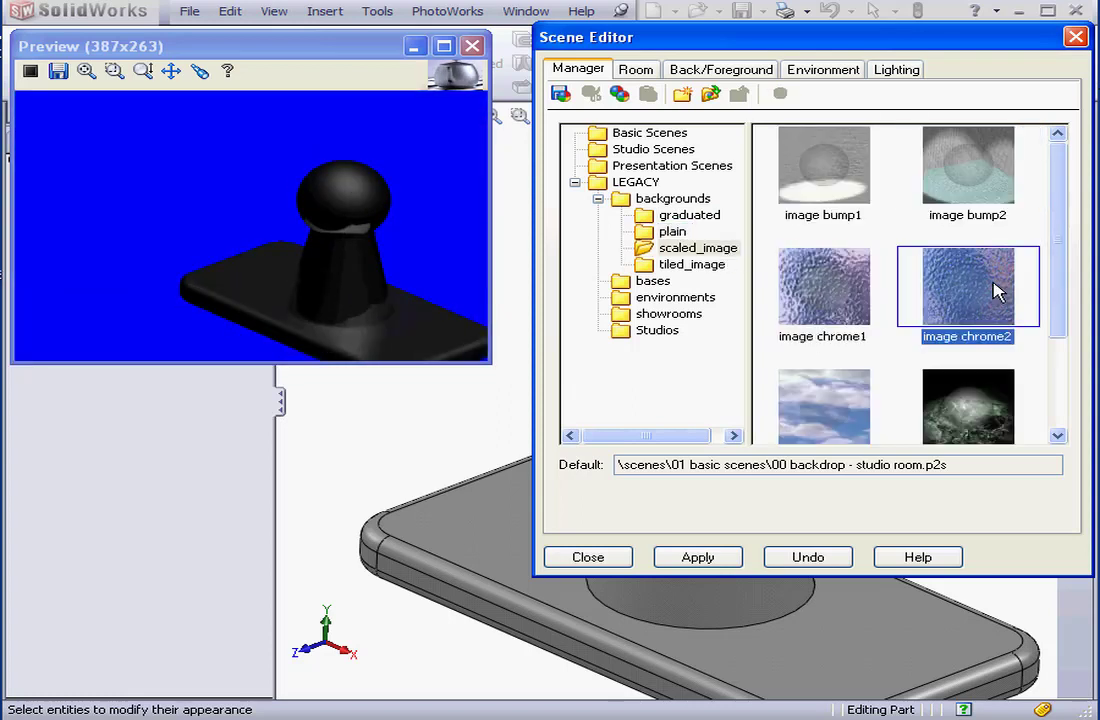
pyautogui.click(688, 270)
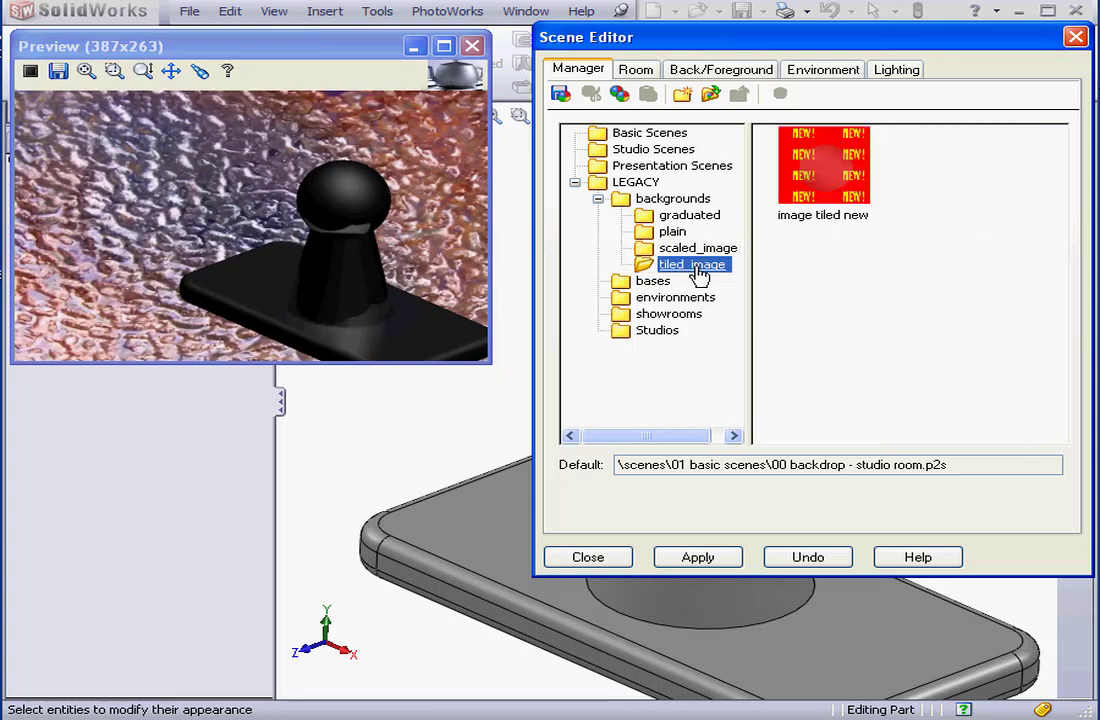
# Try the legacy chrome plate with knurled base and the blue dimpled and red tiles showroom, browsing the environments and Studios too
pyautogui.click(650, 282)
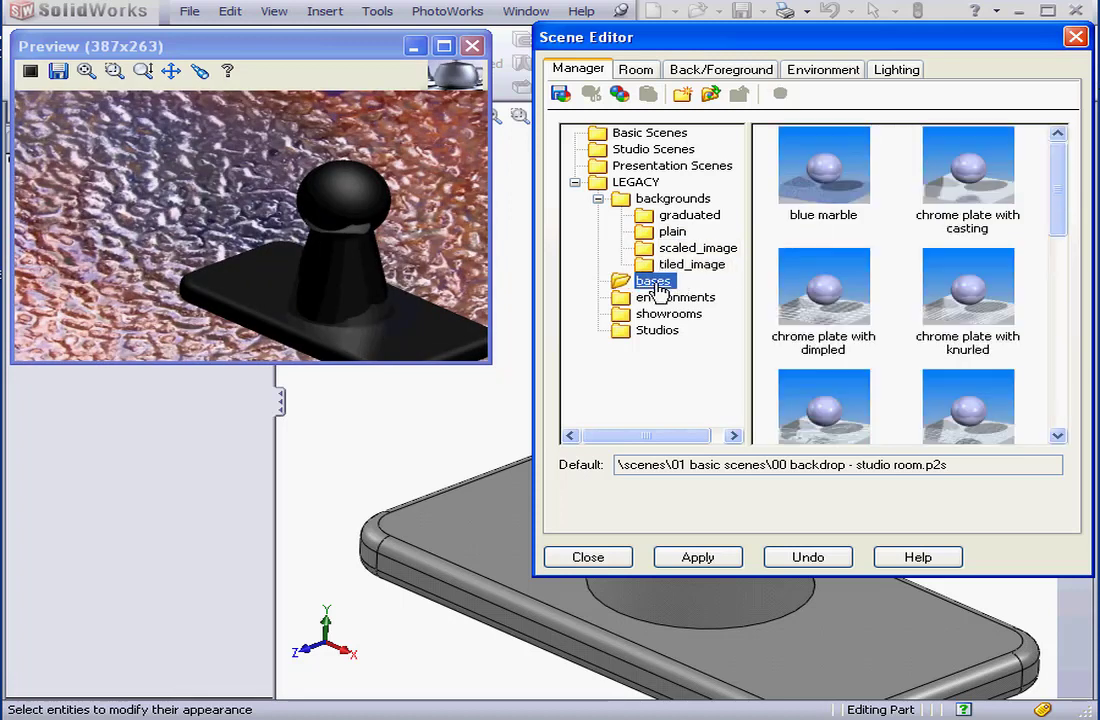
pyautogui.click(970, 305)
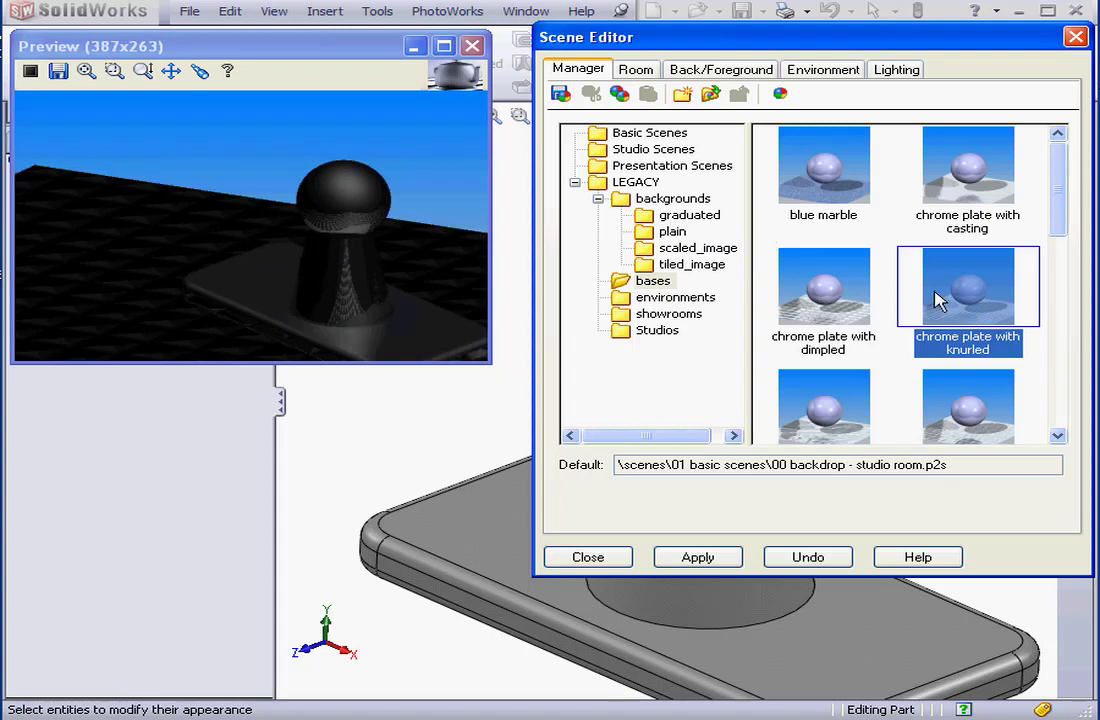
pyautogui.click(704, 298)
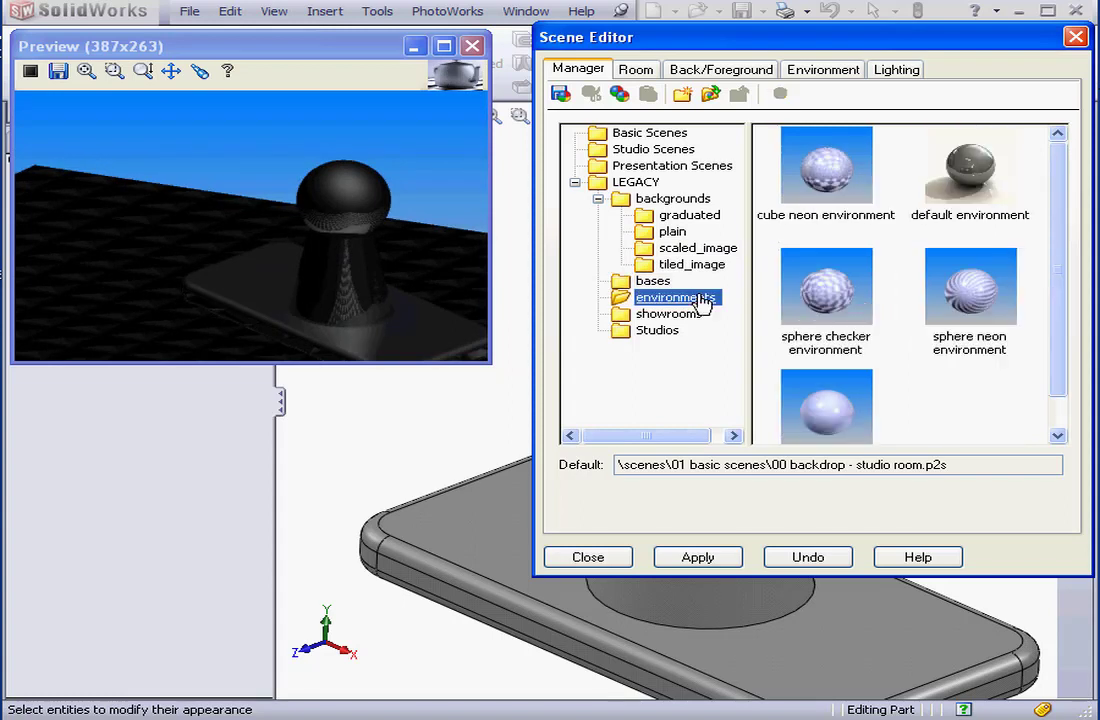
pyautogui.click(686, 318)
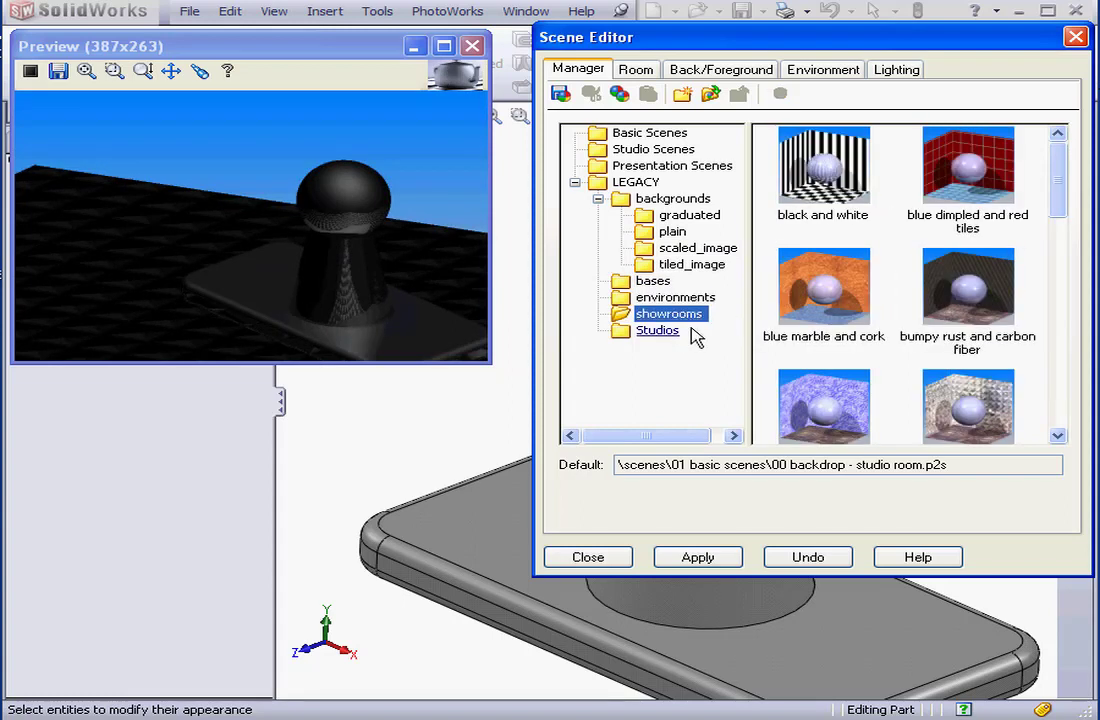
pyautogui.click(676, 334)
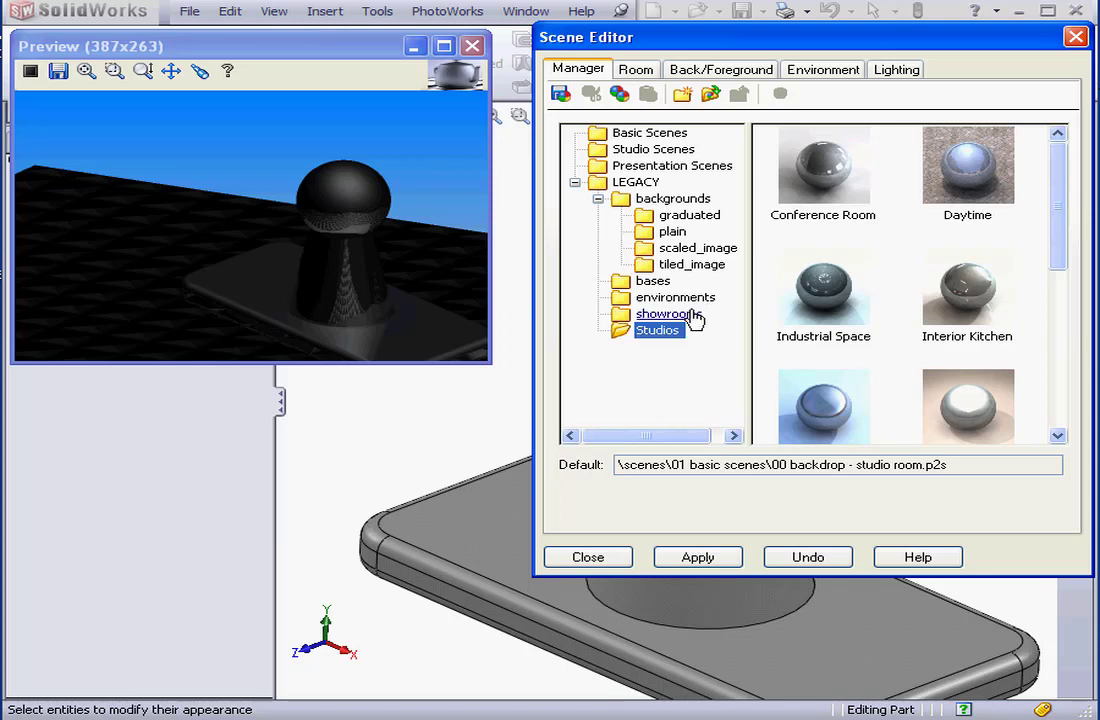
pyautogui.click(695, 318)
pyautogui.click(968, 165)
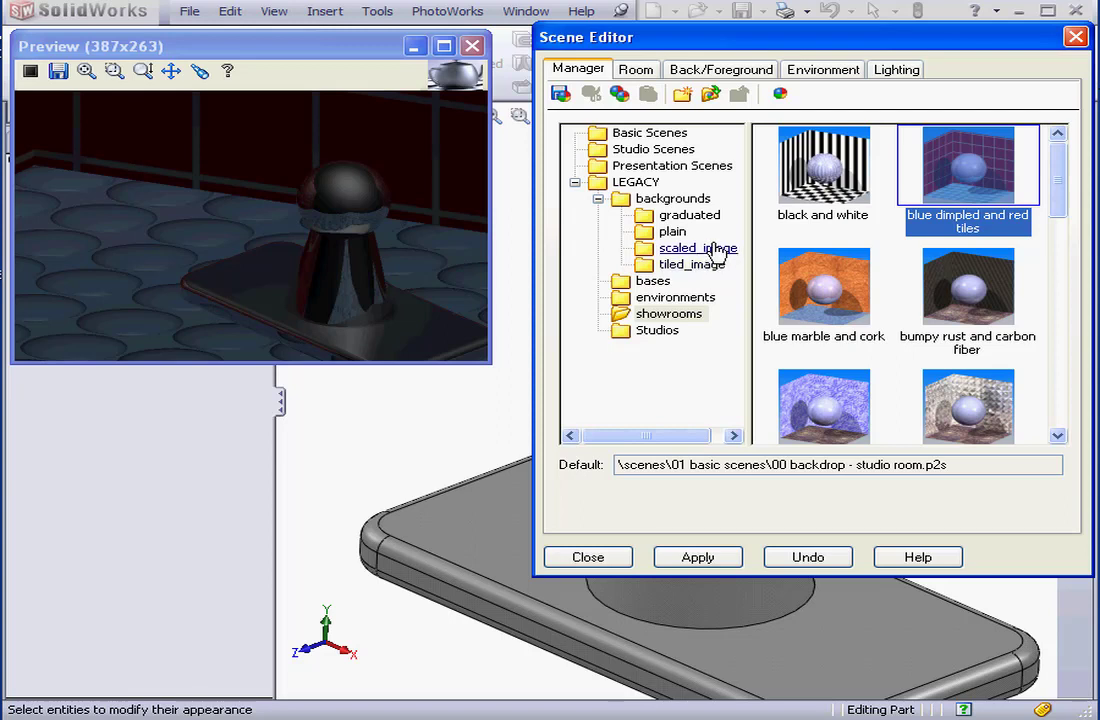
# Choose the Wood Floor Room scene from Presentation Scenes
pyautogui.click(712, 168)
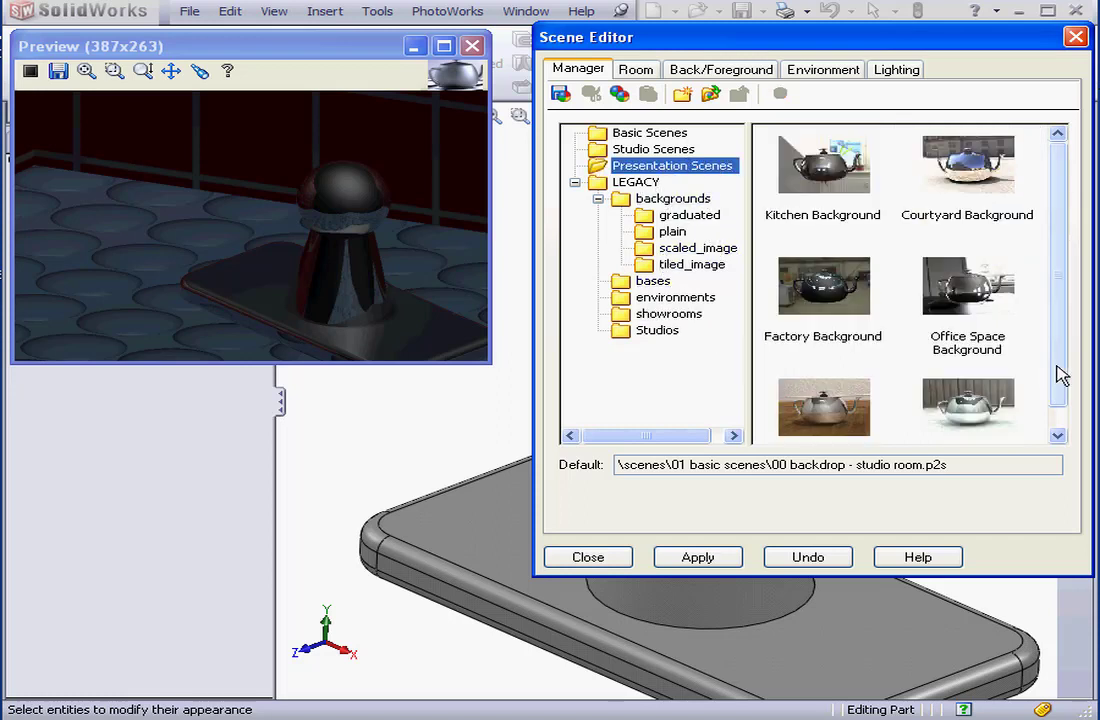
pyautogui.moveTo(1058, 373); pyautogui.dragTo(1060, 408)
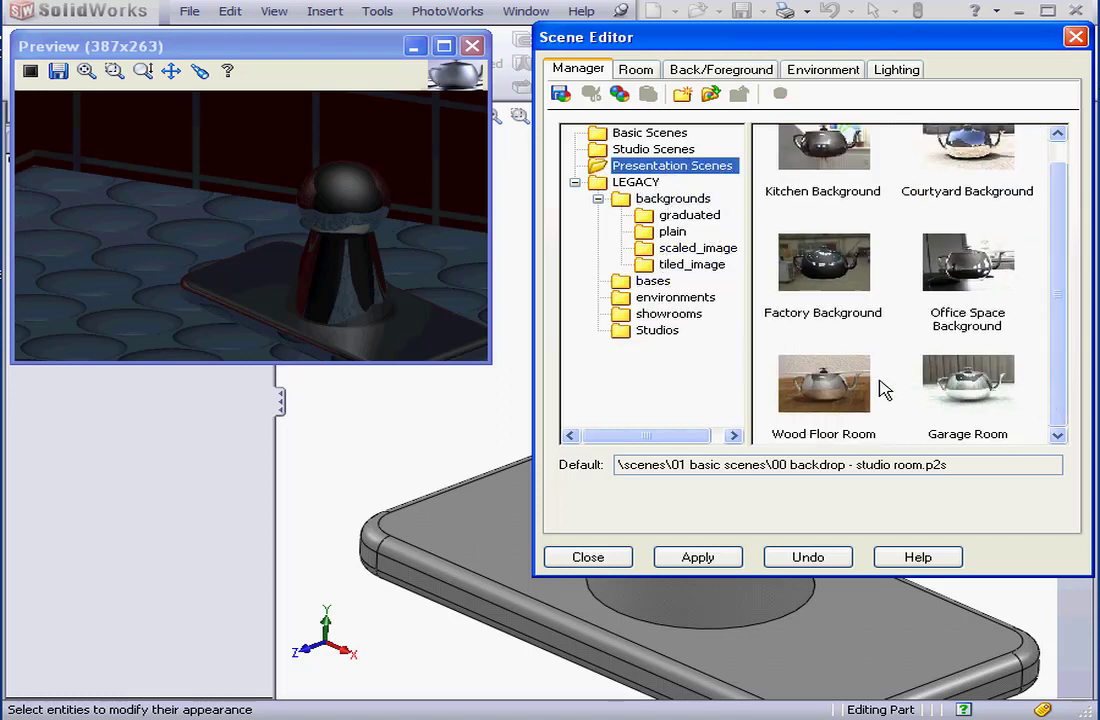
pyautogui.click(880, 388)
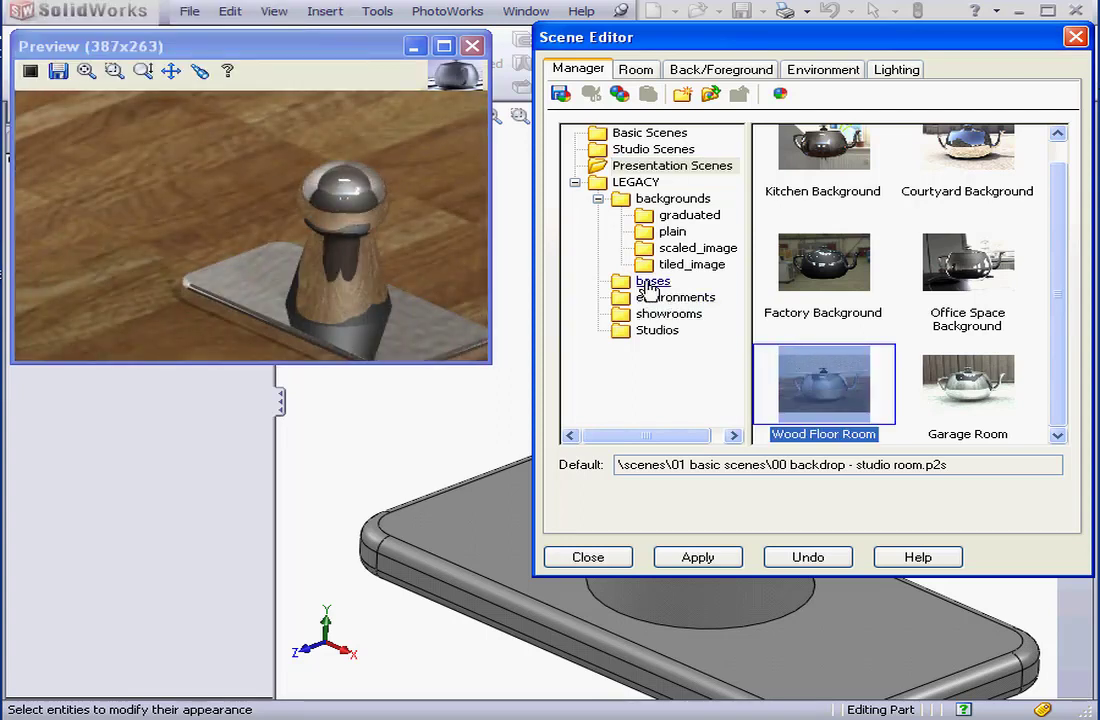
# Try aligning the scene room with the Model X-Y and Model Y-Z planes, and restore the Model X-Z Plane alignment
pyautogui.click(638, 71)
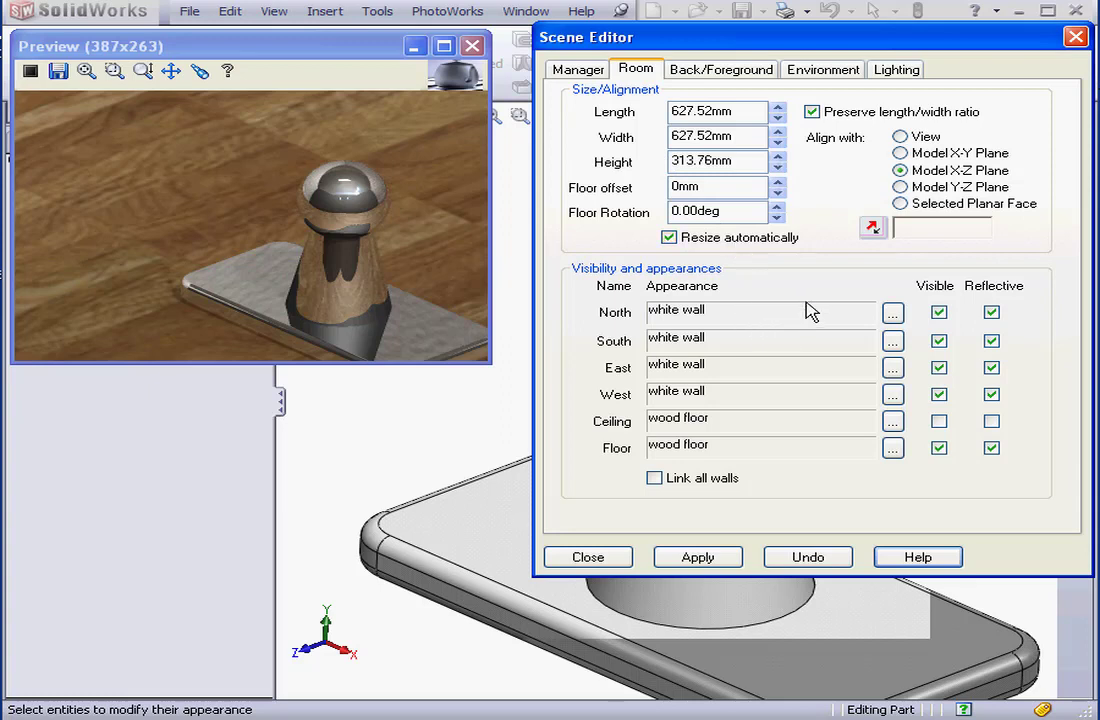
pyautogui.click(900, 153)
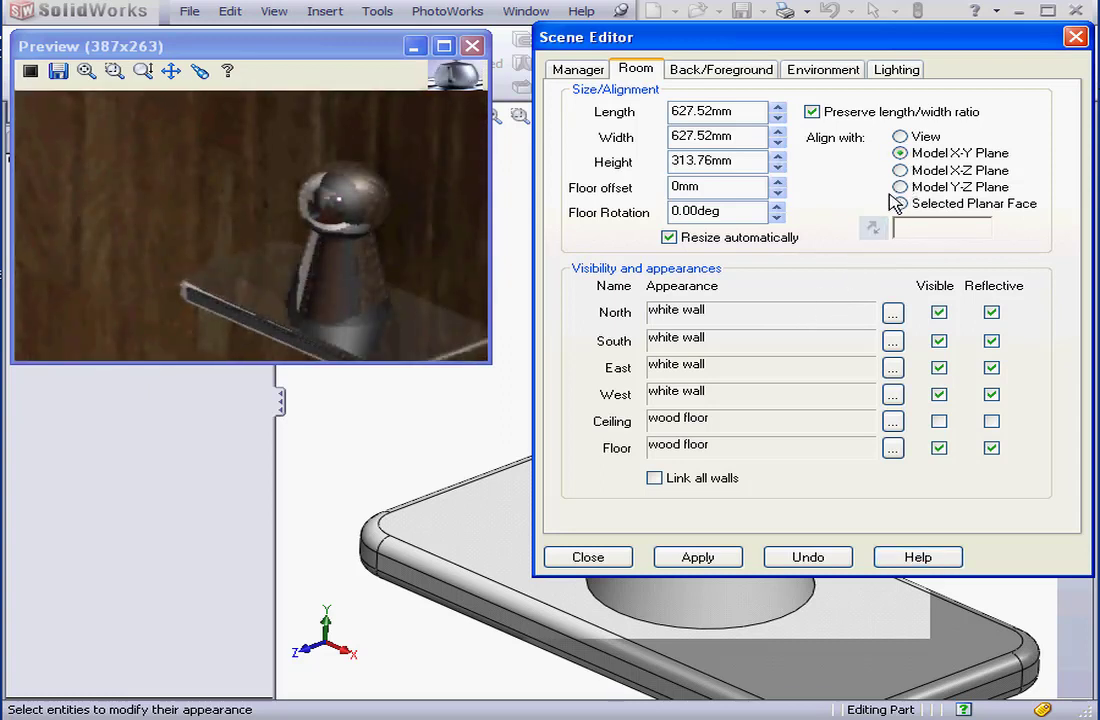
pyautogui.click(901, 188)
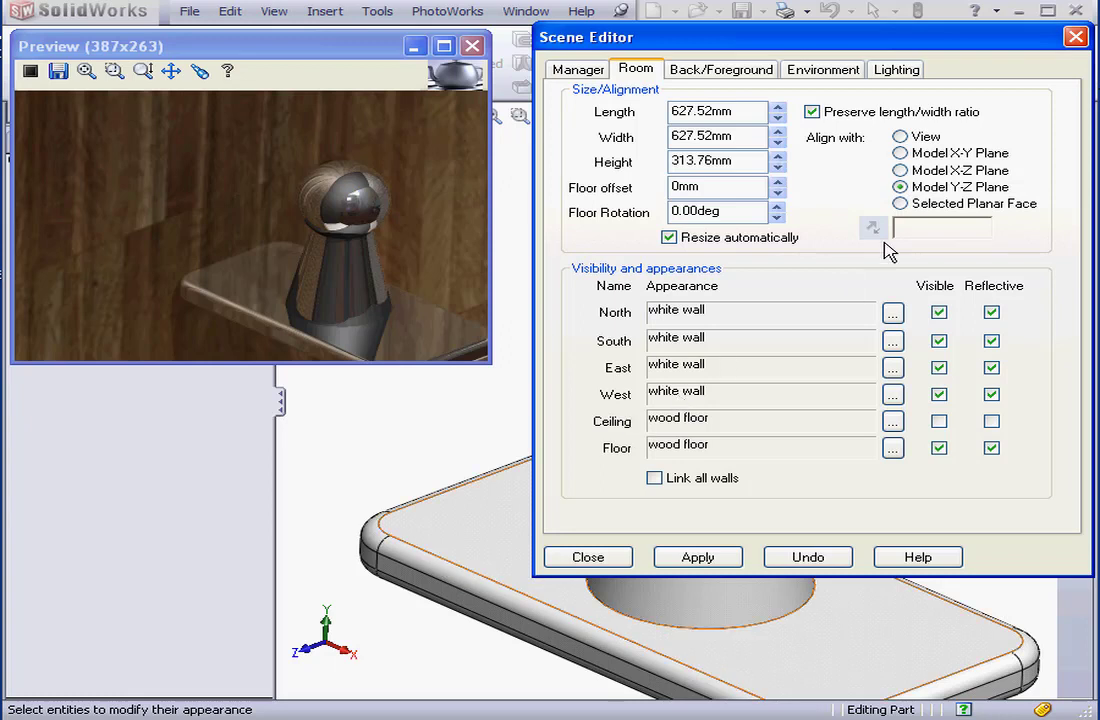
pyautogui.click(902, 172)
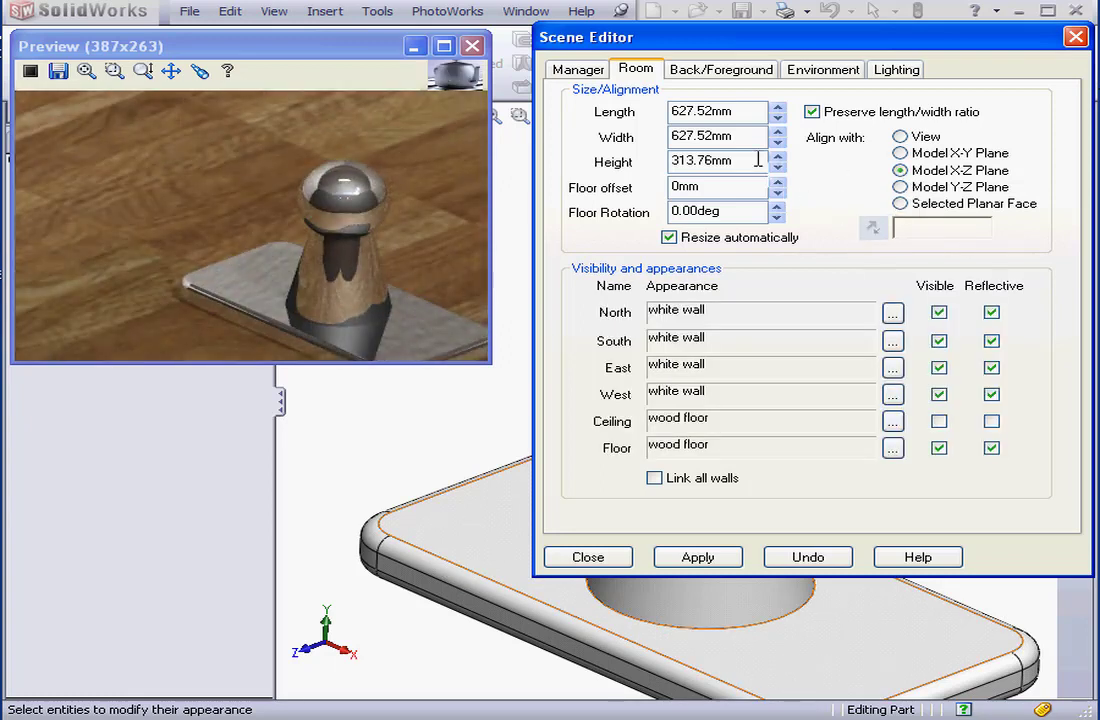
# Set the room's length, width and height to 100 mm, keeping the length/width ratio preserved
pyautogui.moveTo(742, 113); pyautogui.dragTo(662, 113)
pyautogui.write('100')
pyautogui.click(716, 135)
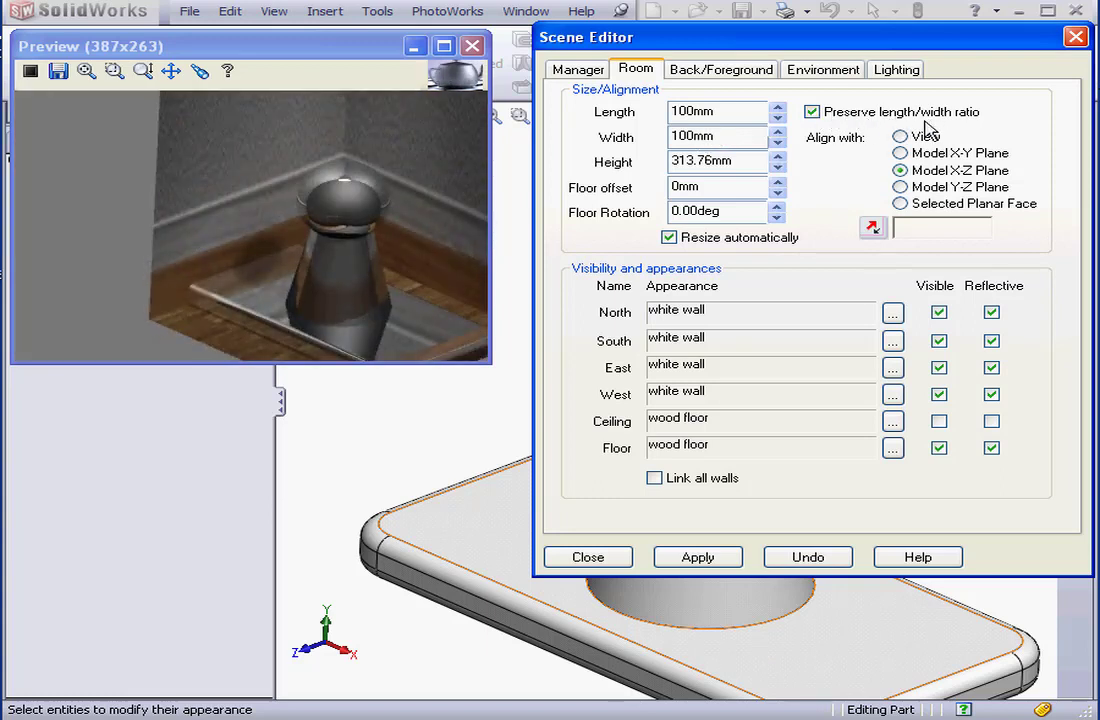
pyautogui.doubleClick(741, 163)
pyautogui.write('100')
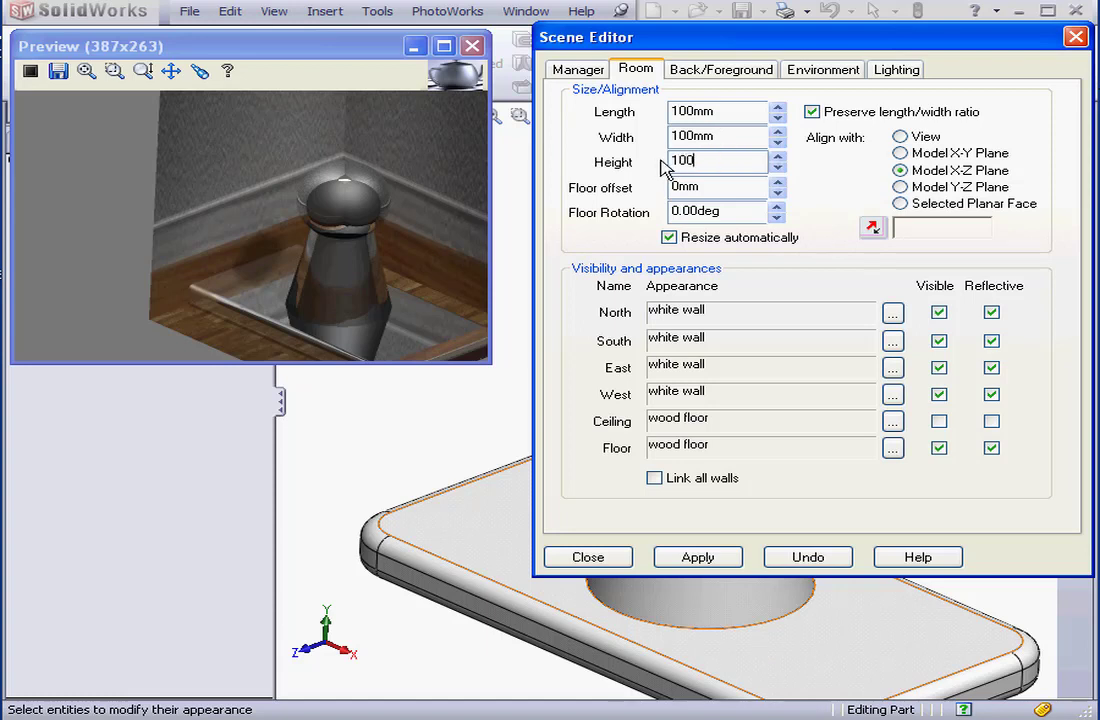
pyautogui.press('Tab')
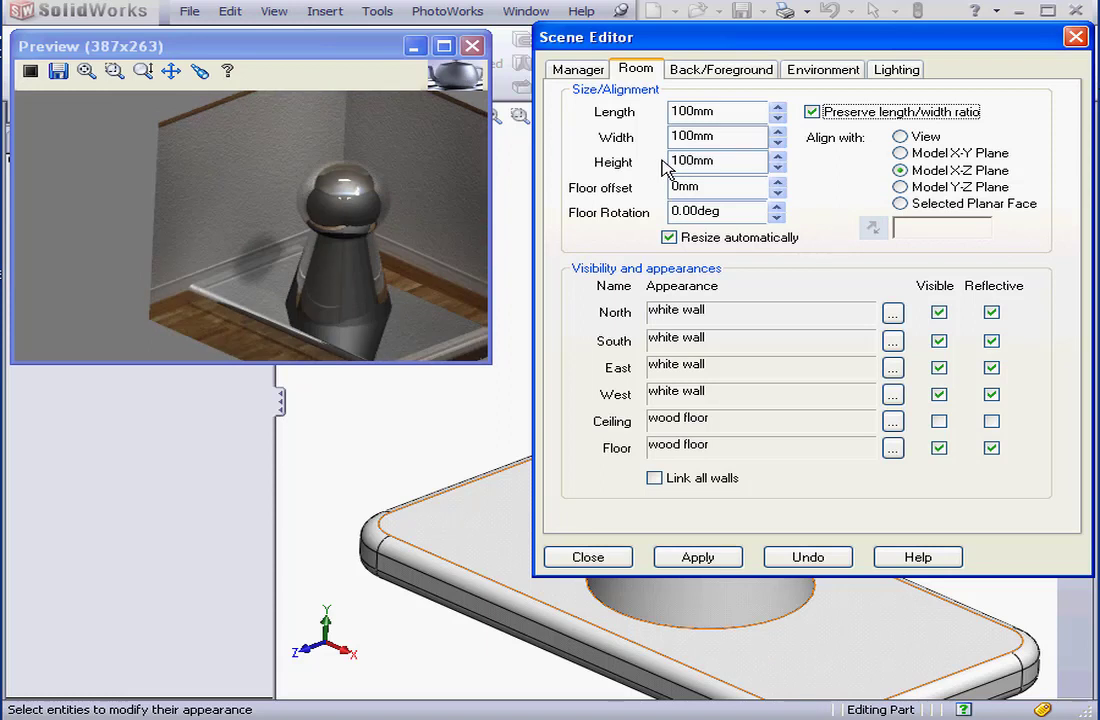
# Try floor offsets of 10 mm and -20 mm for the room, and restore the offset to 0 mm
pyautogui.click(778, 181)
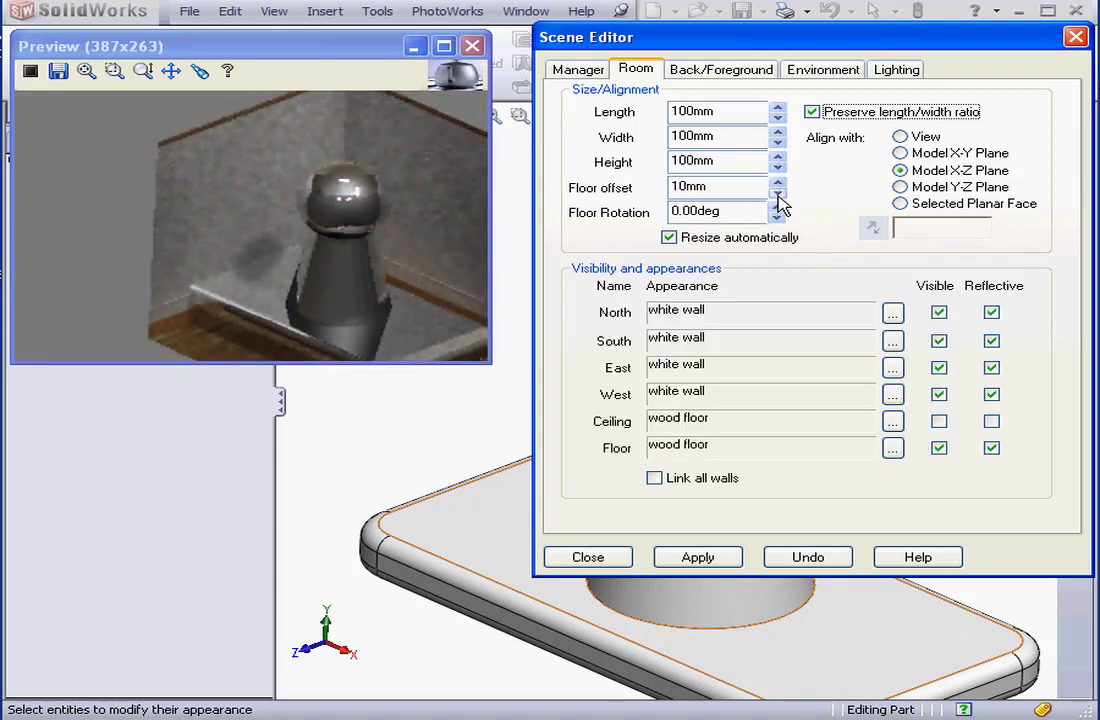
pyautogui.click(778, 194)
pyautogui.click(778, 194)
pyautogui.click(778, 194)
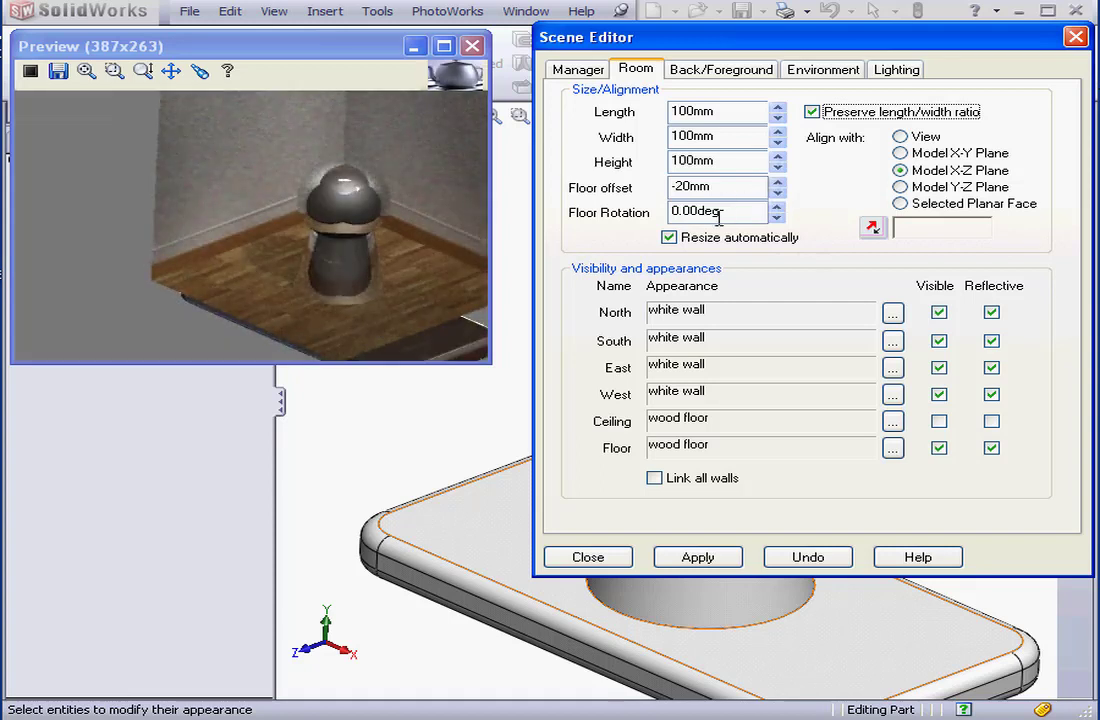
pyautogui.click(778, 182)
pyautogui.click(778, 182)
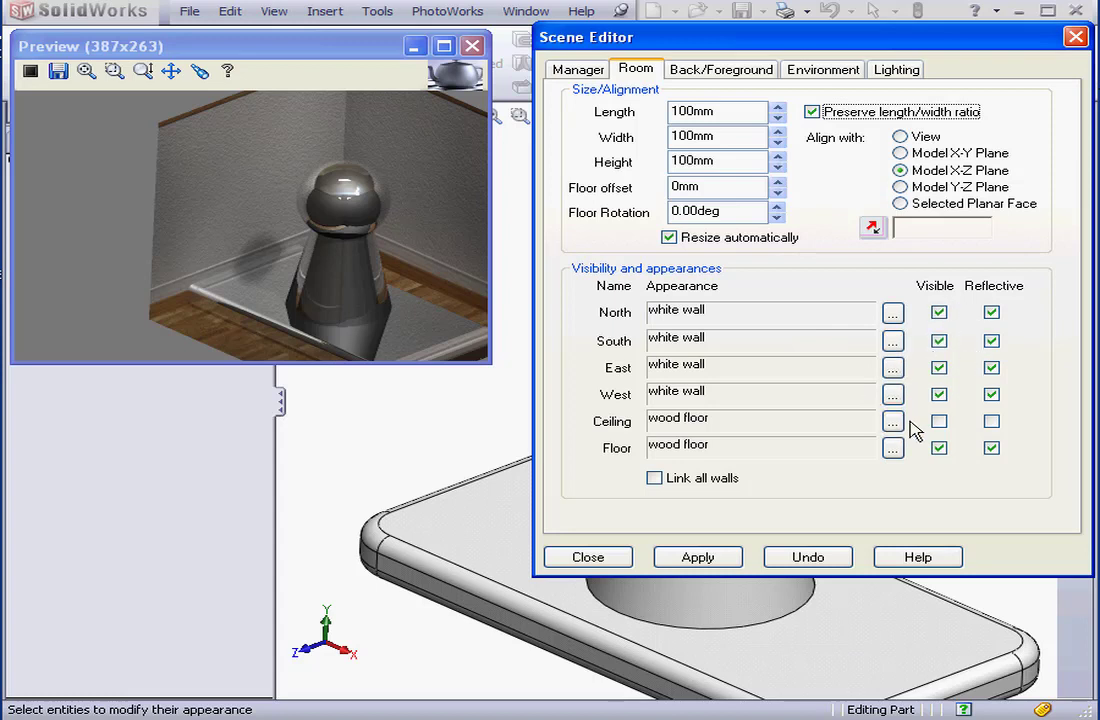
# Try making the room's ceiling visible and reflective, and switch both options off again
pyautogui.click(939, 422)
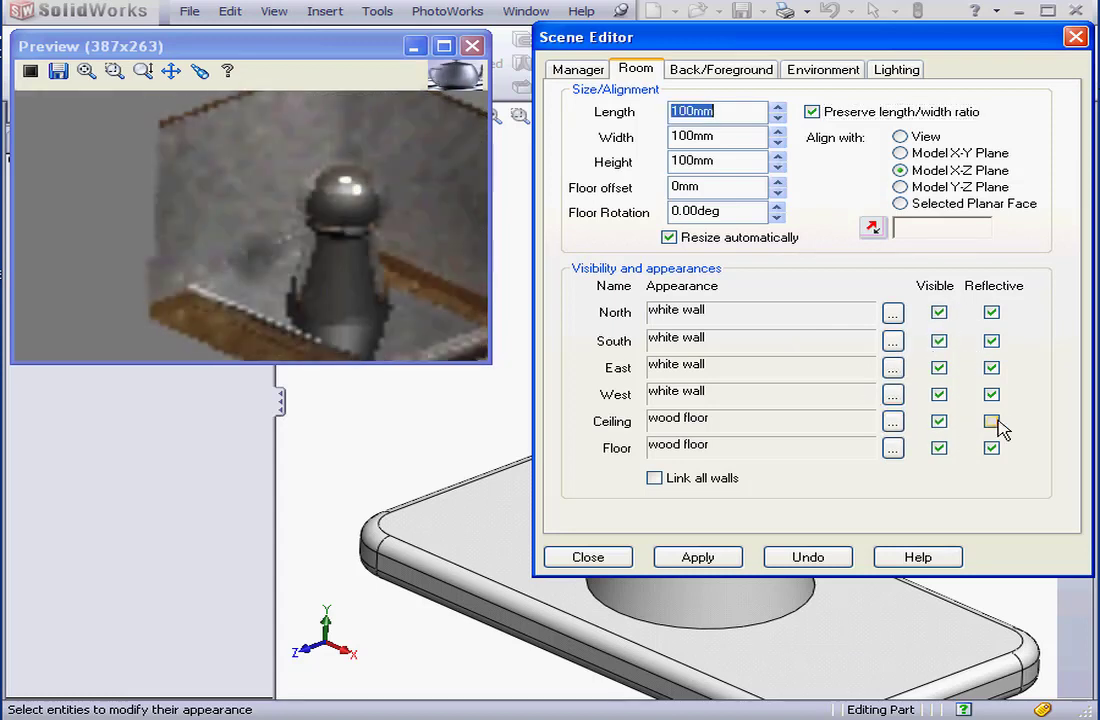
pyautogui.click(994, 423)
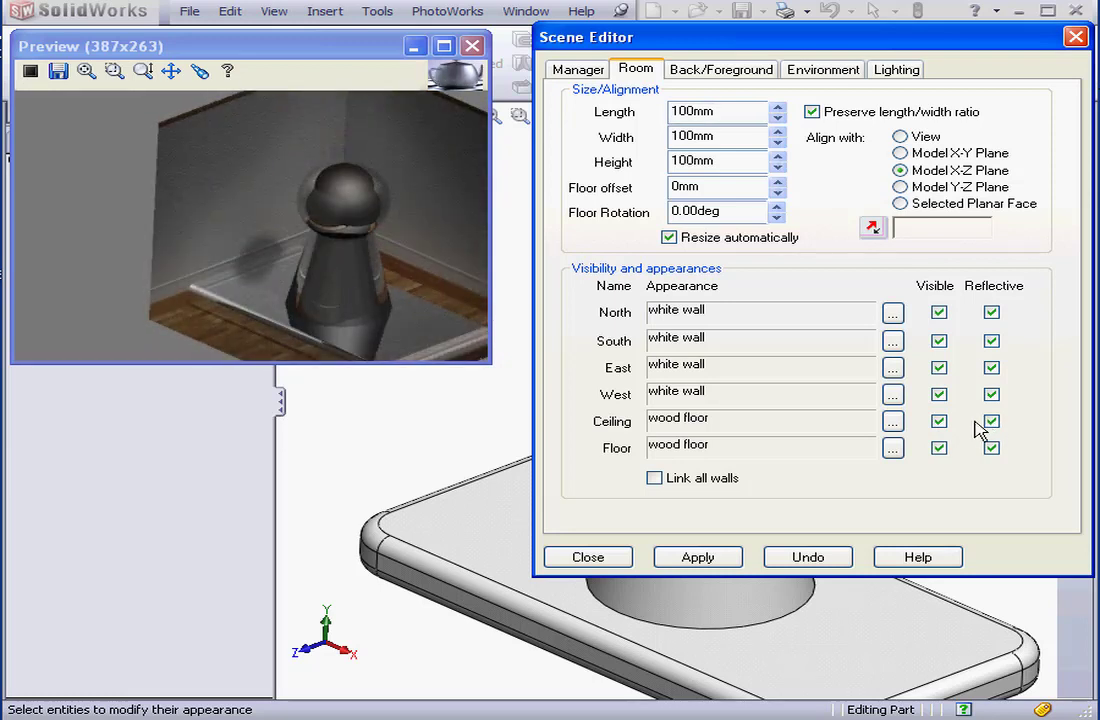
pyautogui.click(941, 423)
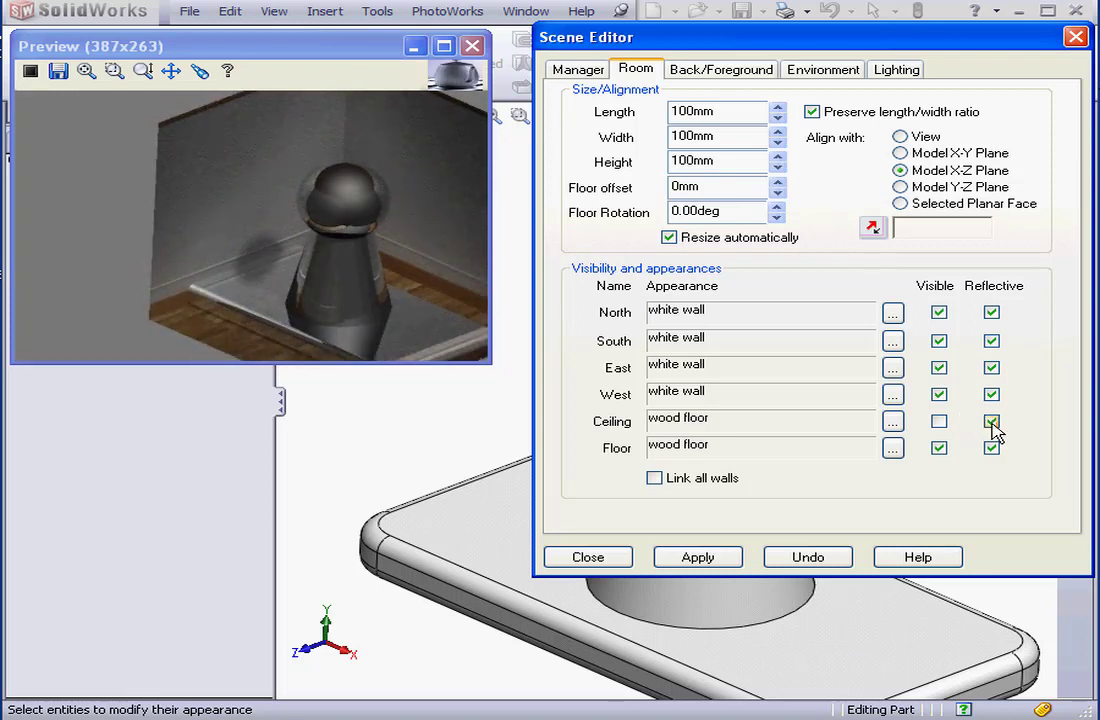
pyautogui.click(992, 422)
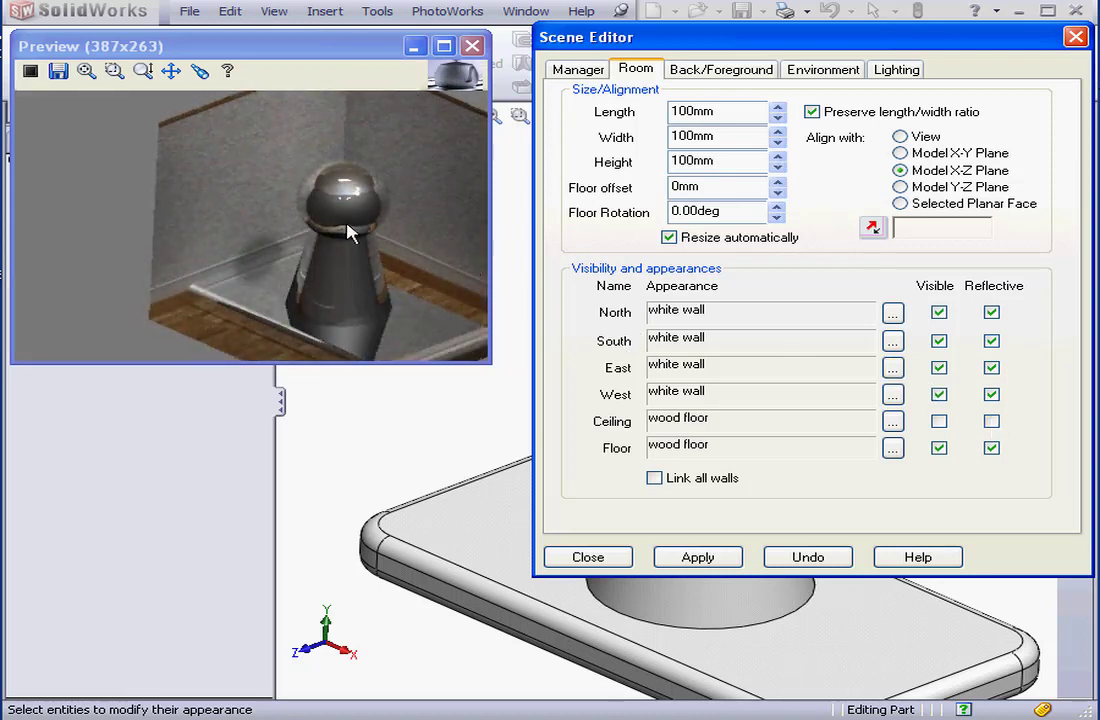
# Make the ceiling visible without reflectivity, and check the room in the preview from a low and a high viewpoint
pyautogui.click(940, 422)
pyautogui.moveTo(614, 653); pyautogui.dragTo(656, 568, button='middle')
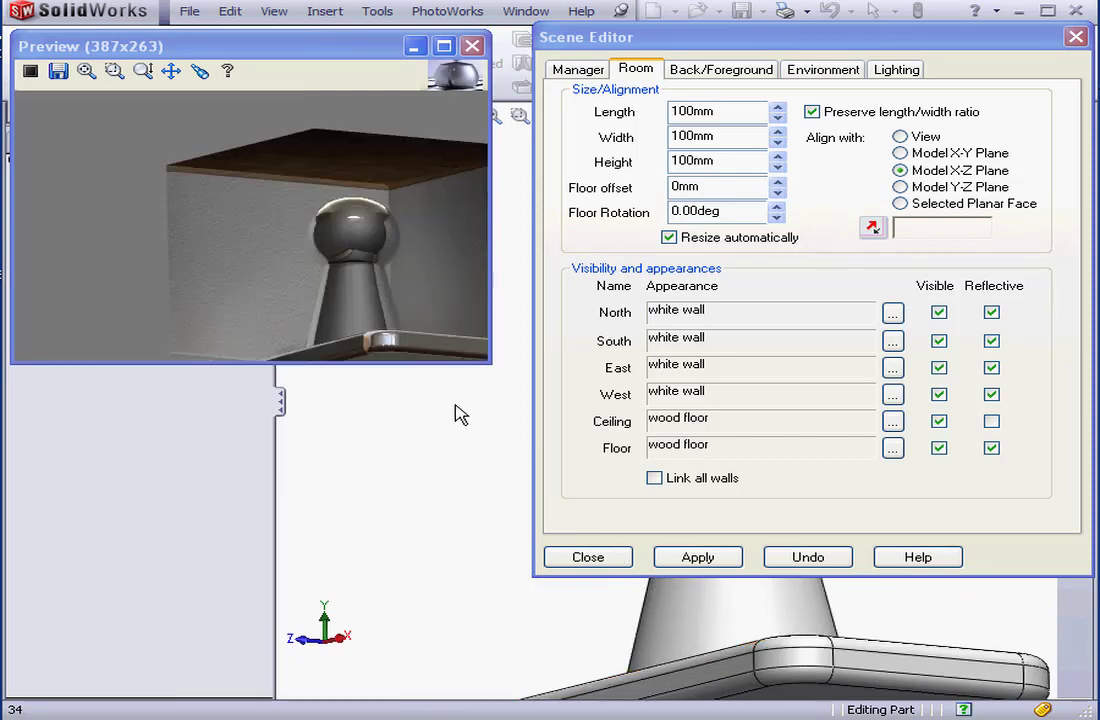
pyautogui.moveTo(761, 611); pyautogui.dragTo(762, 676, button='middle')
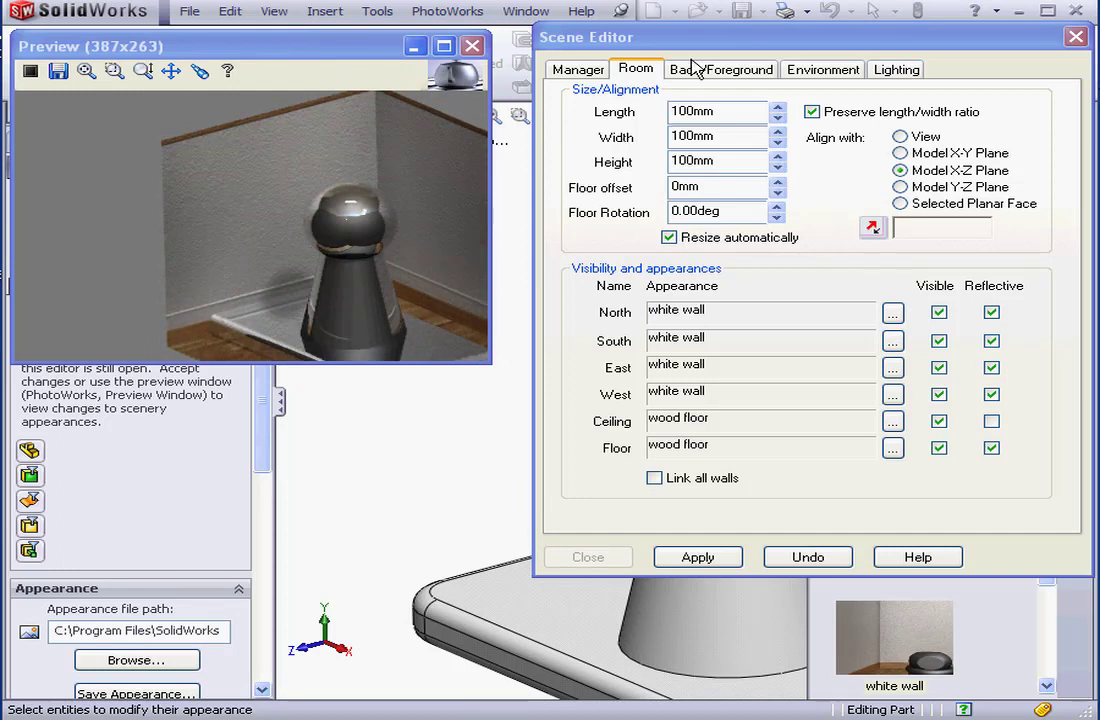
# Give the north wall's white wall appearance a Dimpled surface finish with a scale of 0.16
pyautogui.moveTo(560, 37); pyautogui.dragTo(1095, 37)
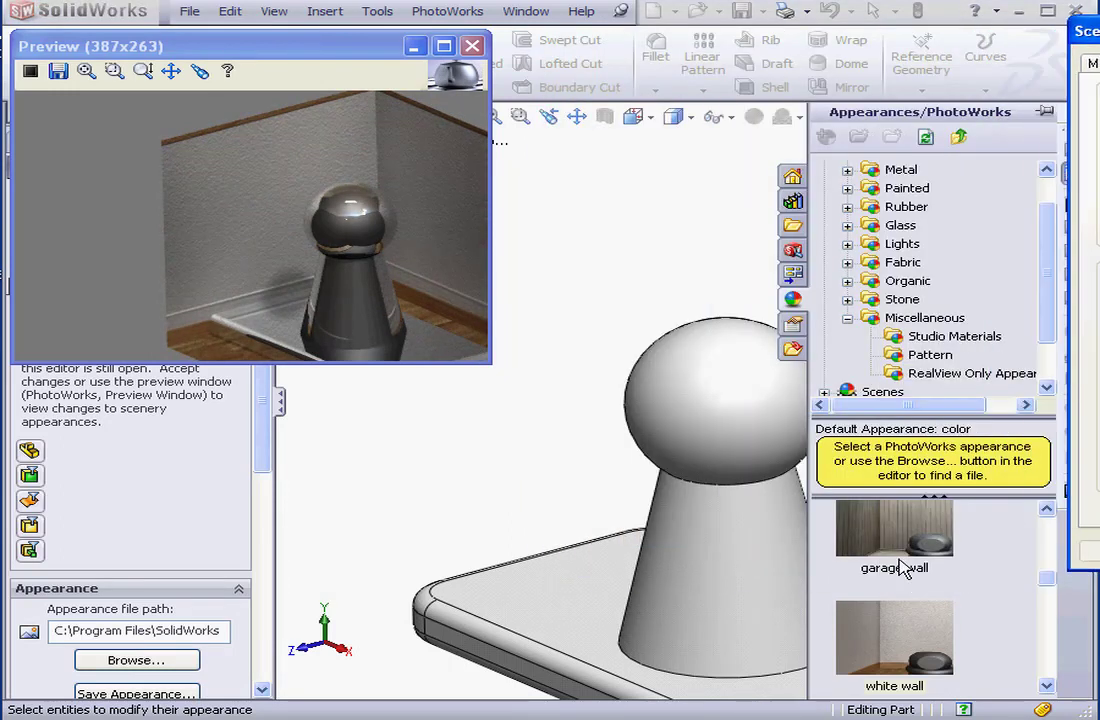
pyautogui.moveTo(888, 646)
pyautogui.moveTo(357, 46); pyautogui.dragTo(652, 57)
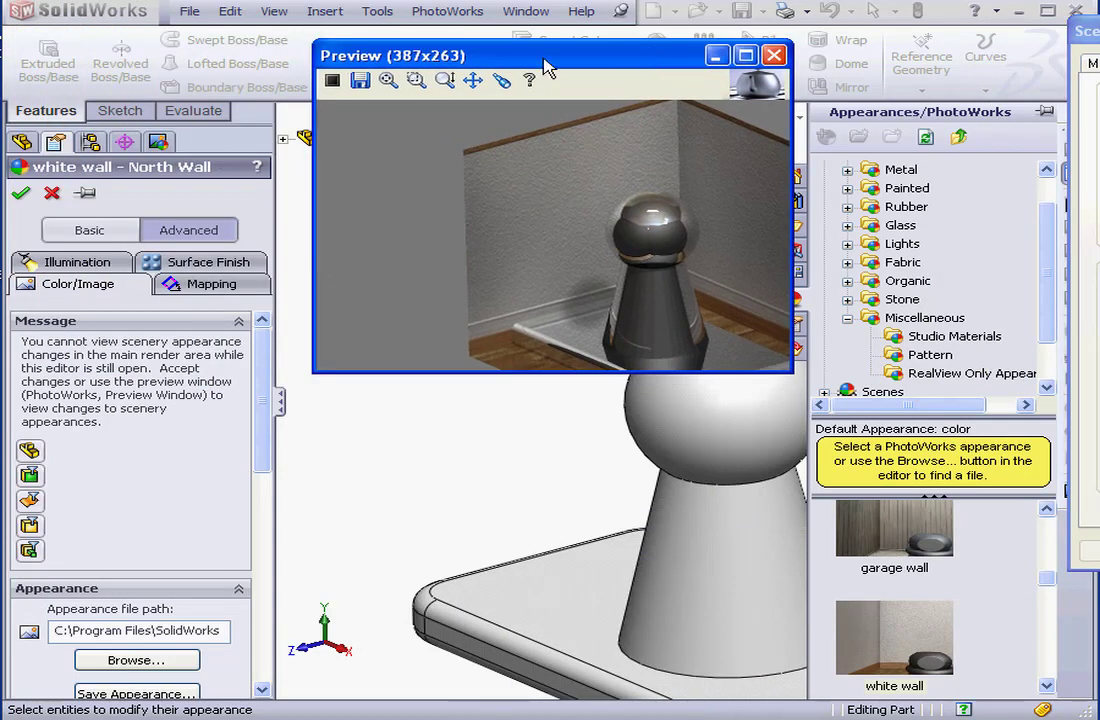
pyautogui.moveTo(265, 386); pyautogui.dragTo(258, 345)
pyautogui.click(214, 264)
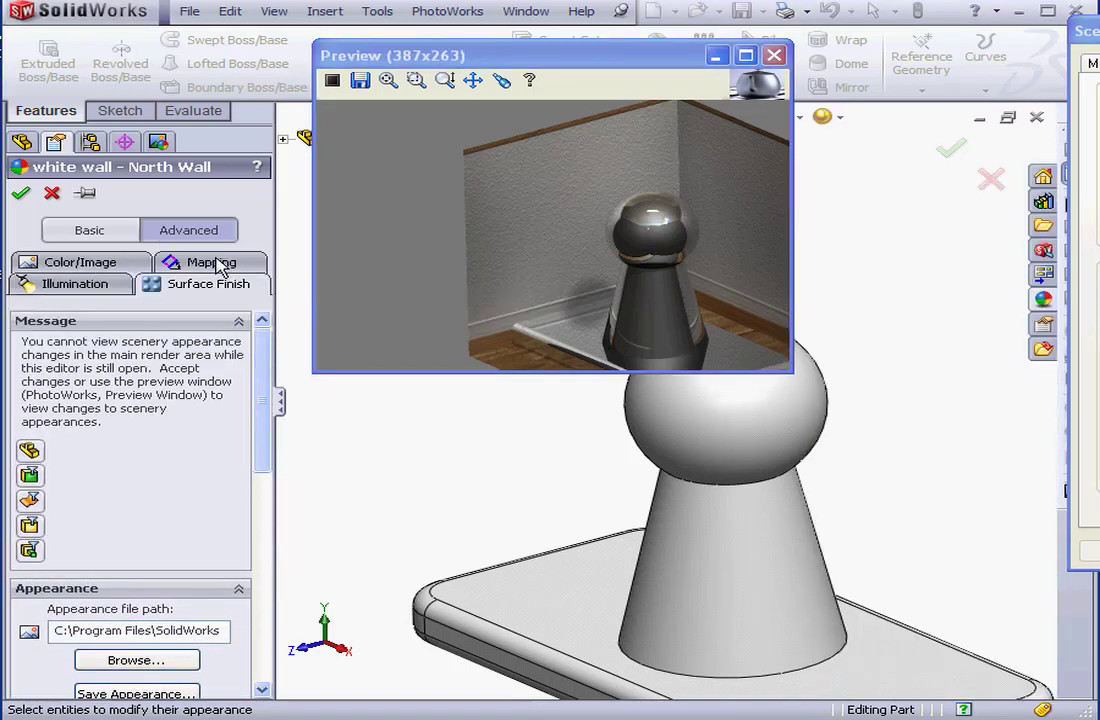
pyautogui.click(218, 480)
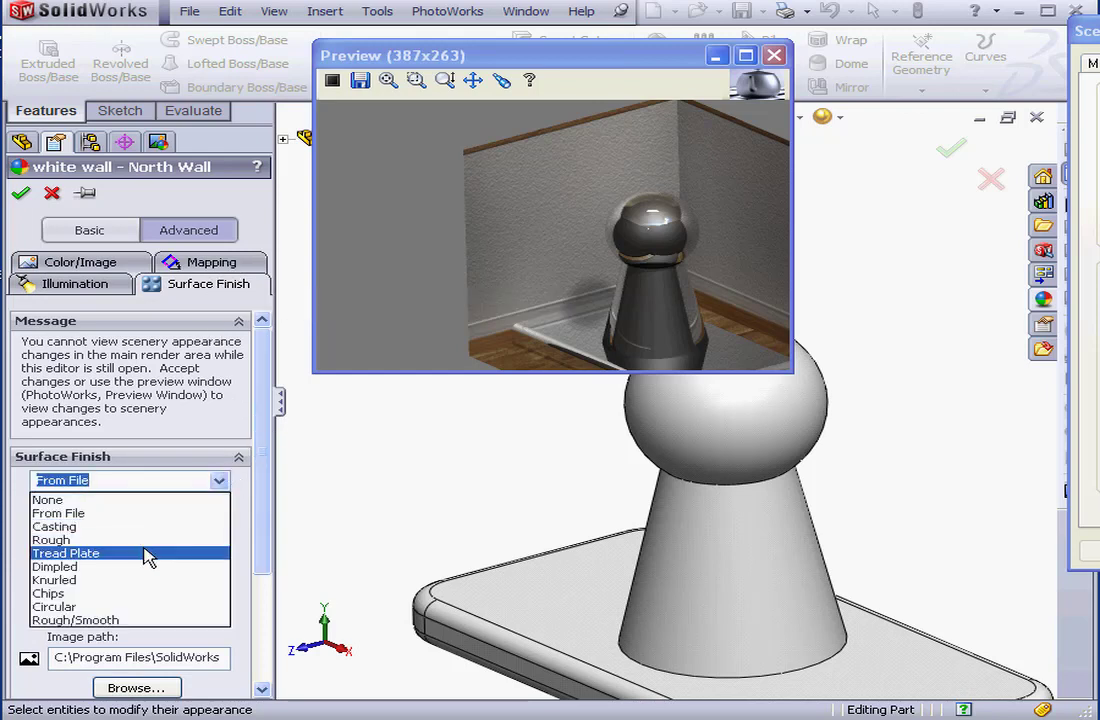
pyautogui.click(110, 566)
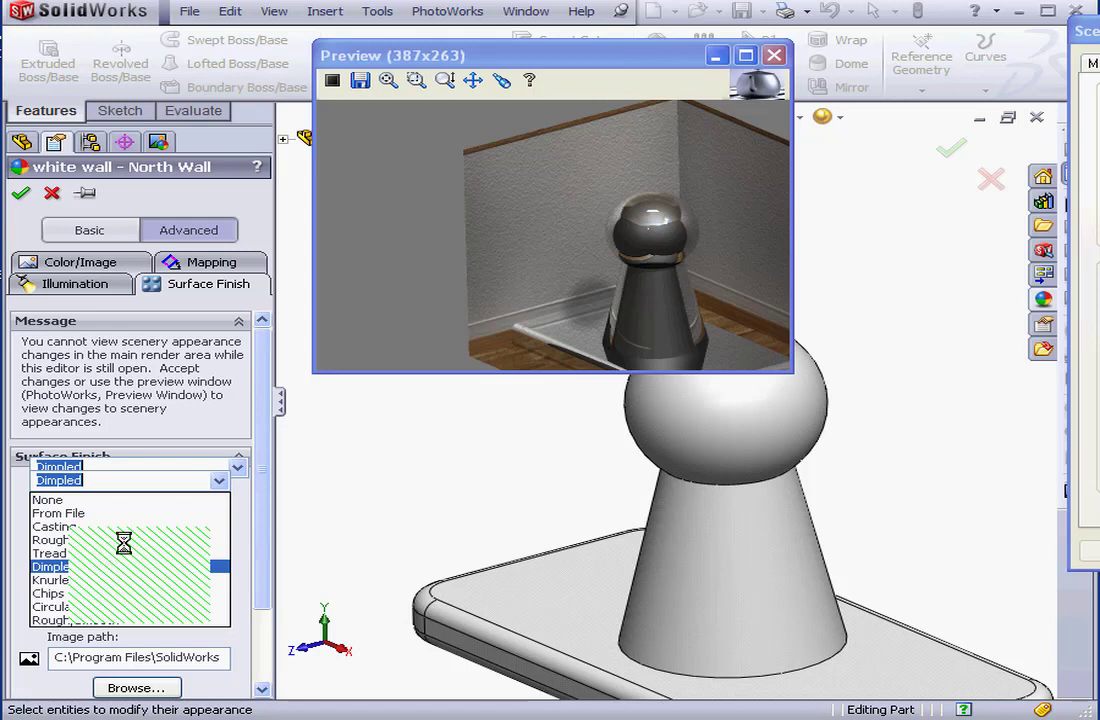
pyautogui.moveTo(263, 501); pyautogui.dragTo(260, 575)
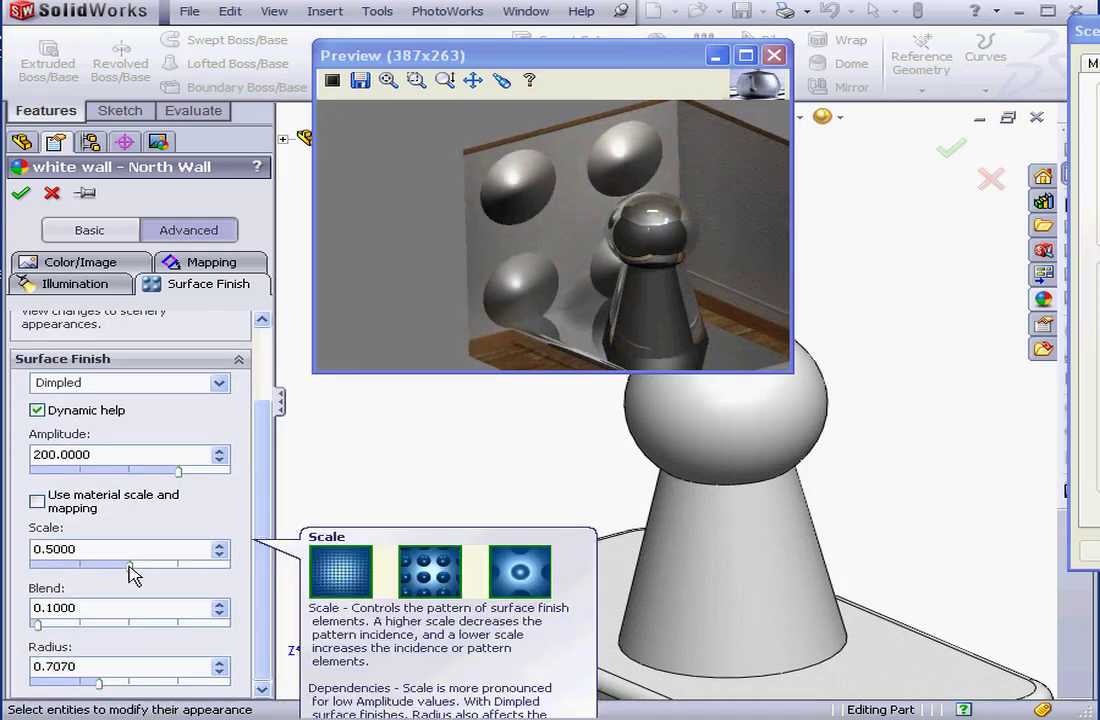
pyautogui.moveTo(130, 567); pyautogui.dragTo(65, 566)
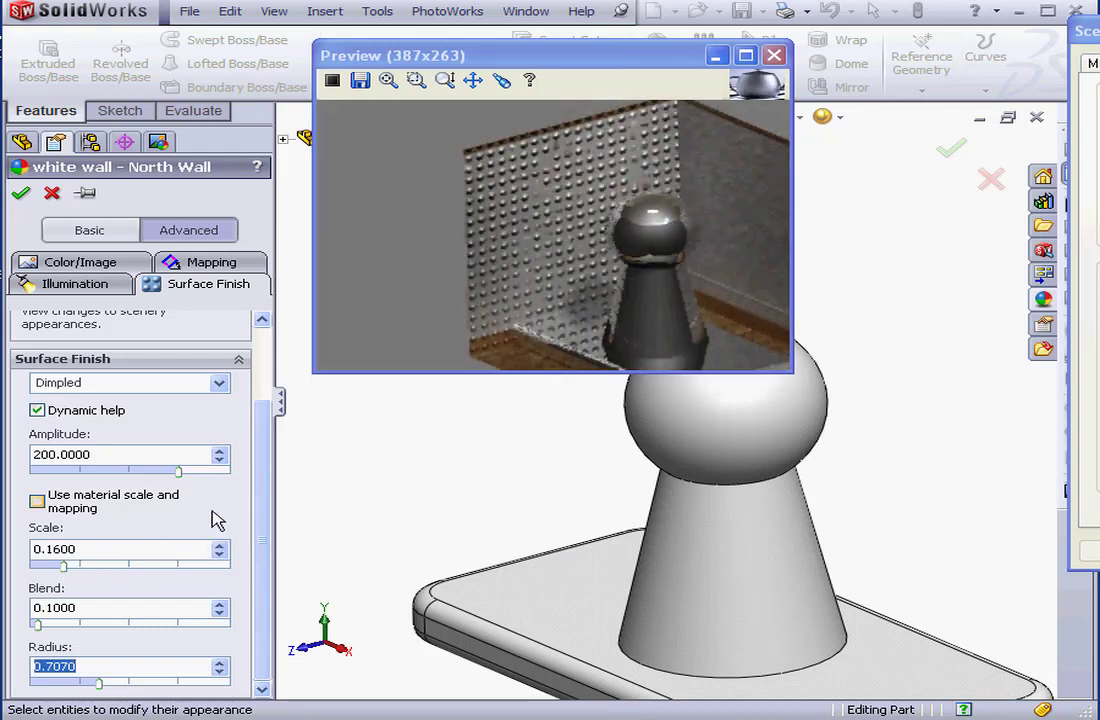
# Set the north wall's illumination type to Mirror and accept the appearance changes
pyautogui.click(105, 286)
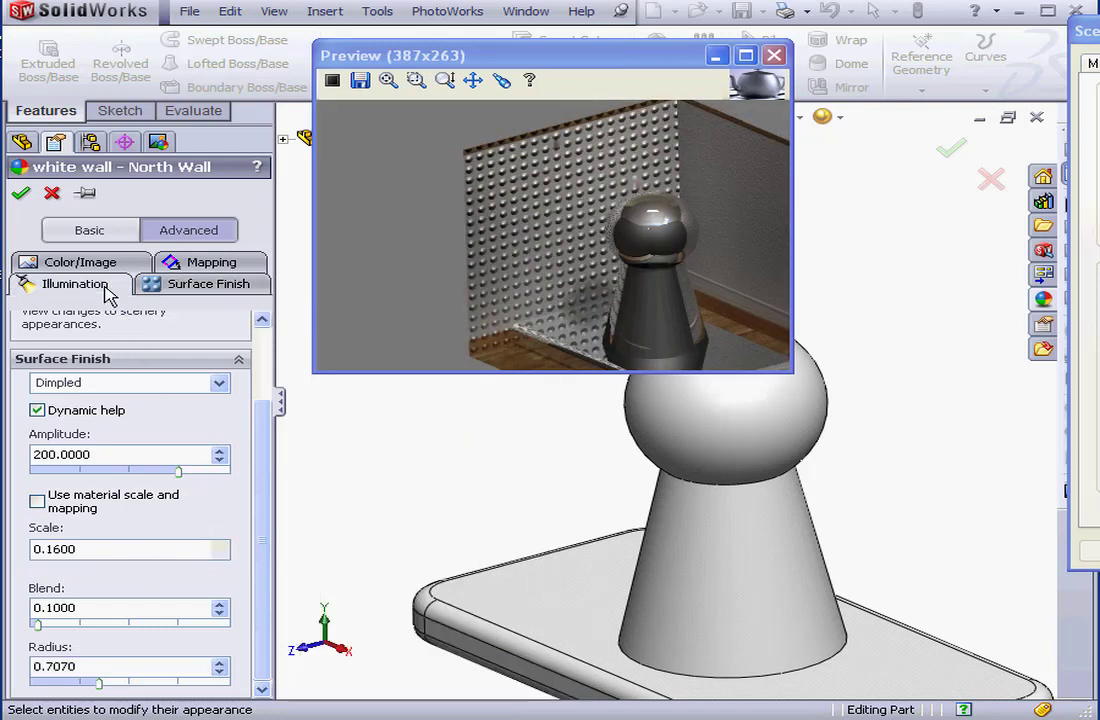
pyautogui.click(222, 385)
pyautogui.click(150, 456)
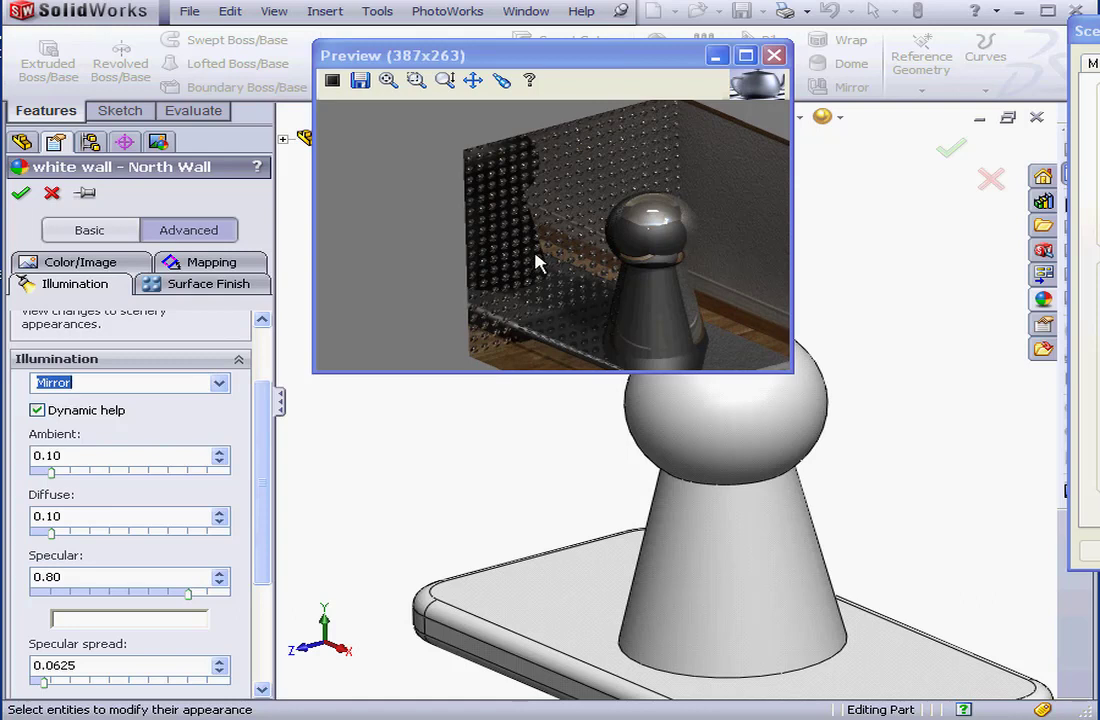
pyautogui.click(22, 195)
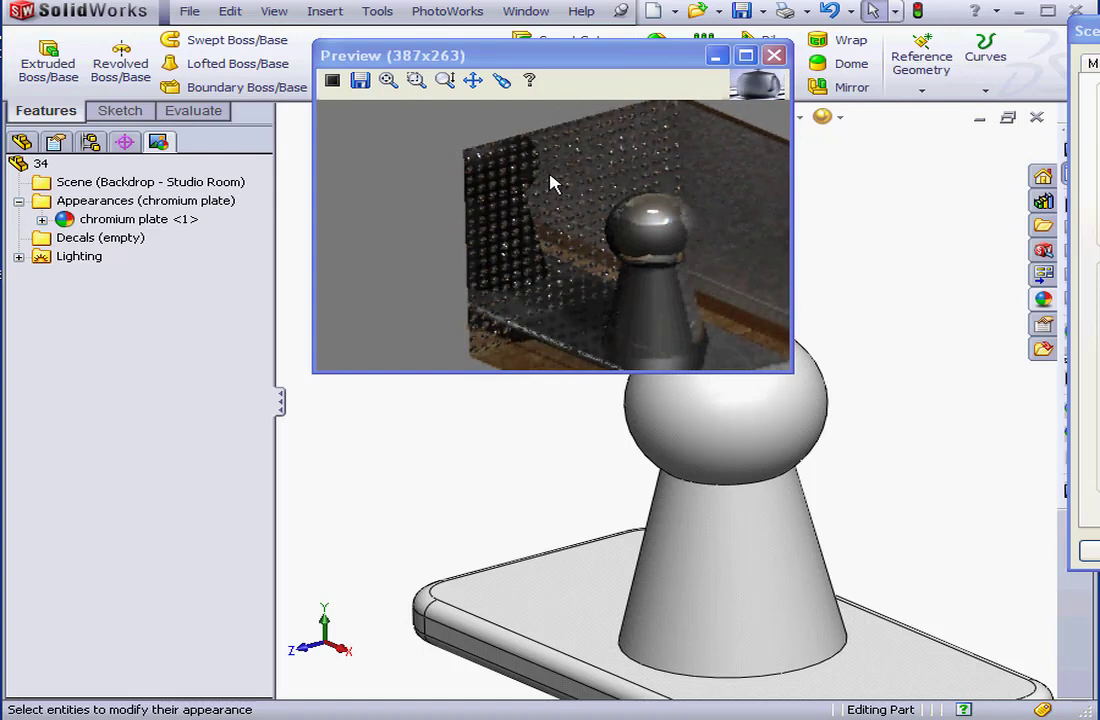
# Apply the edited room scene, closing the Scene Editor and preview, and render the part in the main view
pyautogui.moveTo(1094, 31); pyautogui.dragTo(468, 11)
pyautogui.click(610, 531)
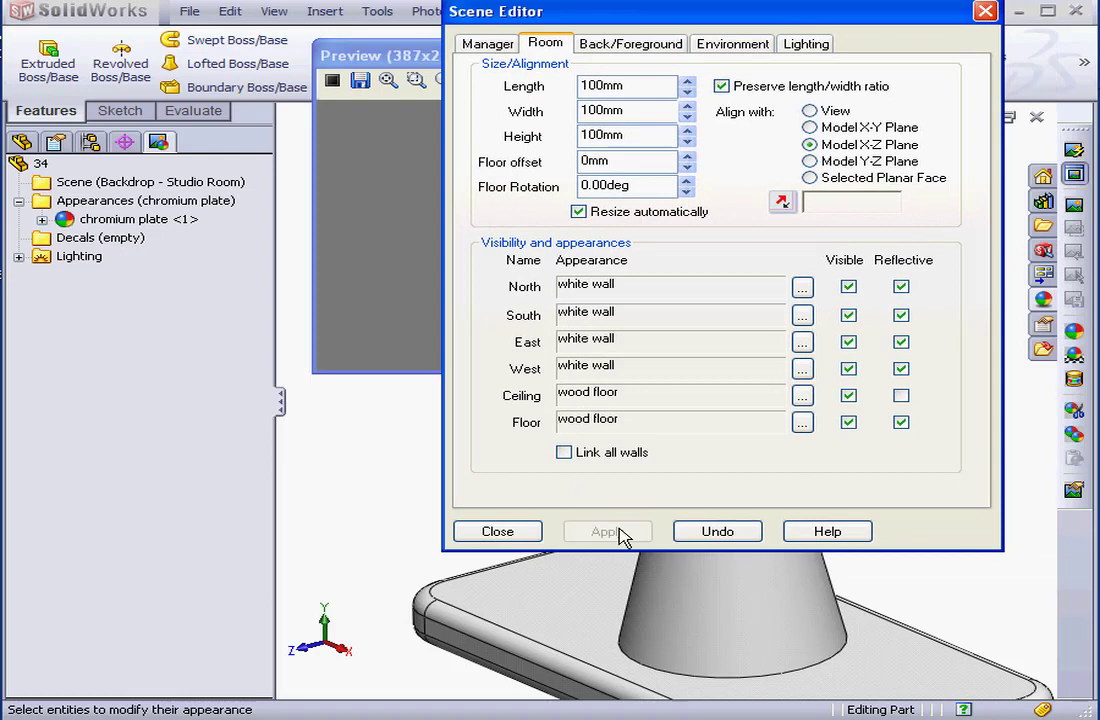
pyautogui.click(509, 534)
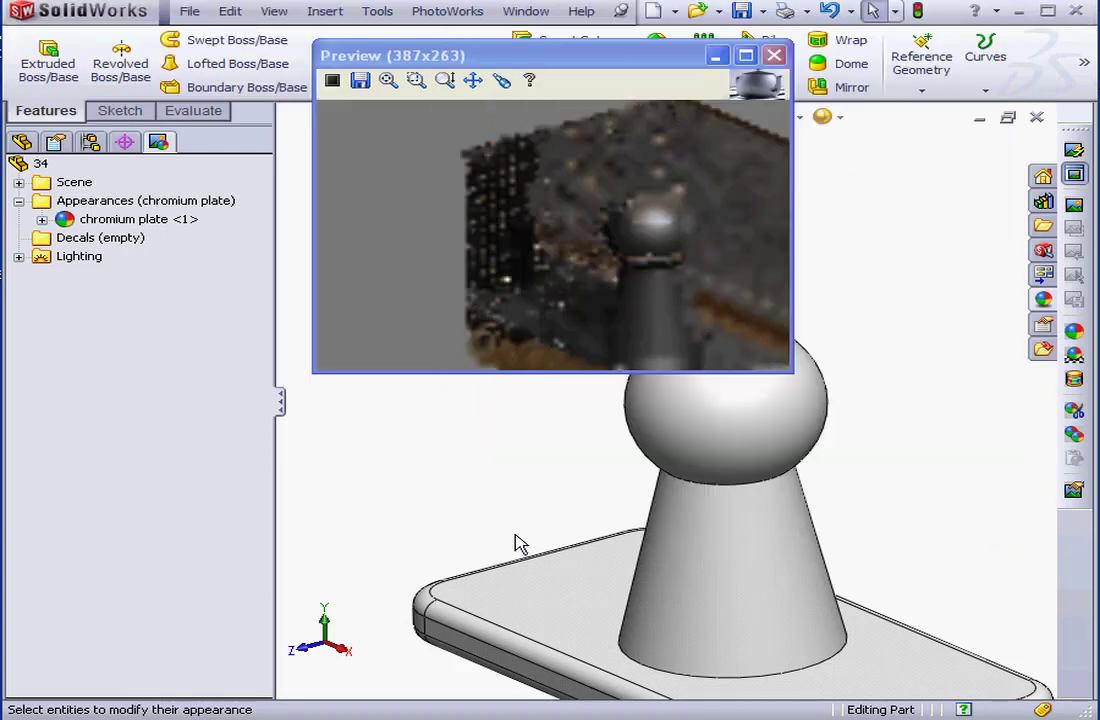
pyautogui.moveTo(653, 59); pyautogui.dragTo(441, 48)
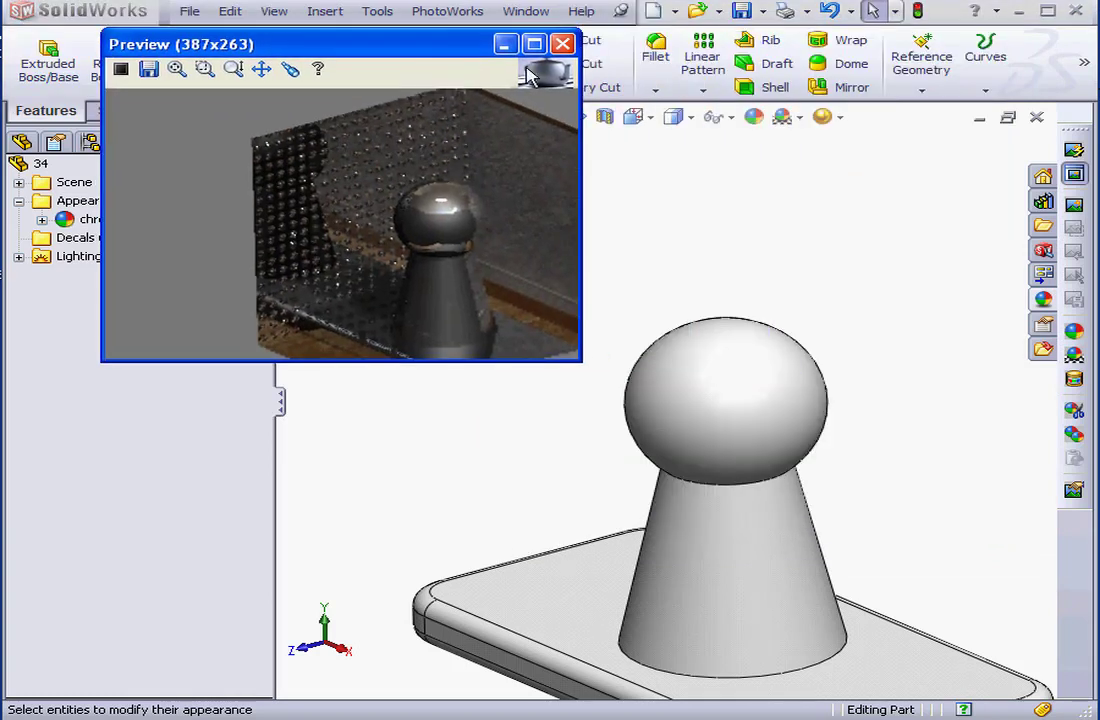
pyautogui.click(565, 44)
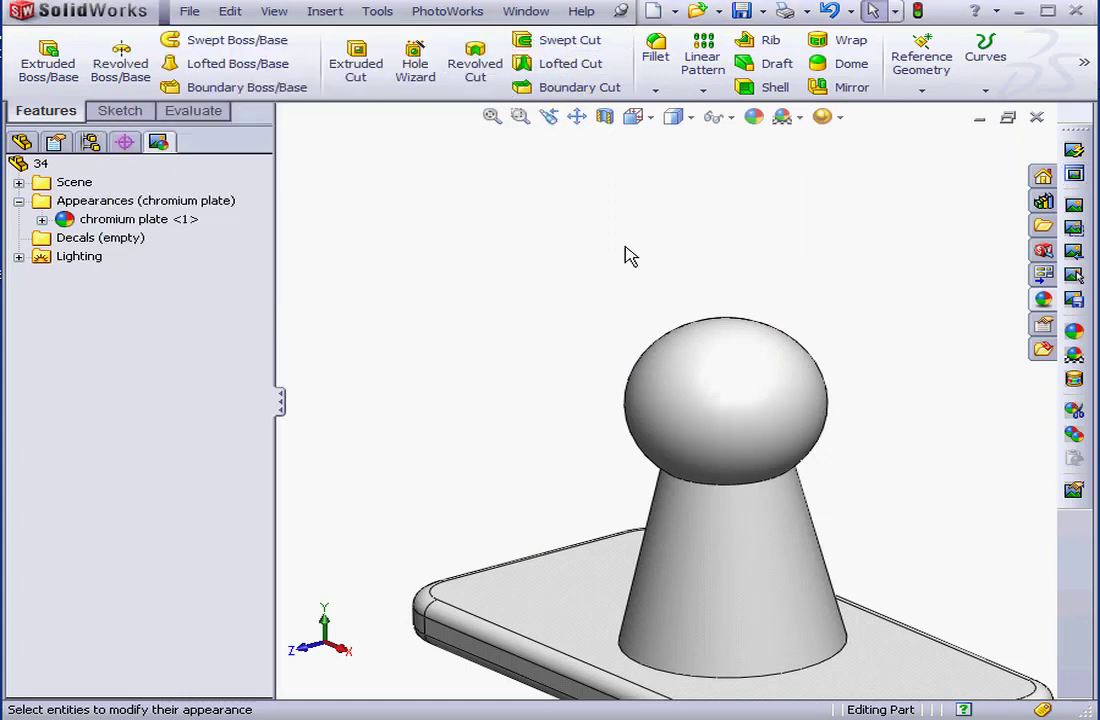
pyautogui.click(1074, 204)
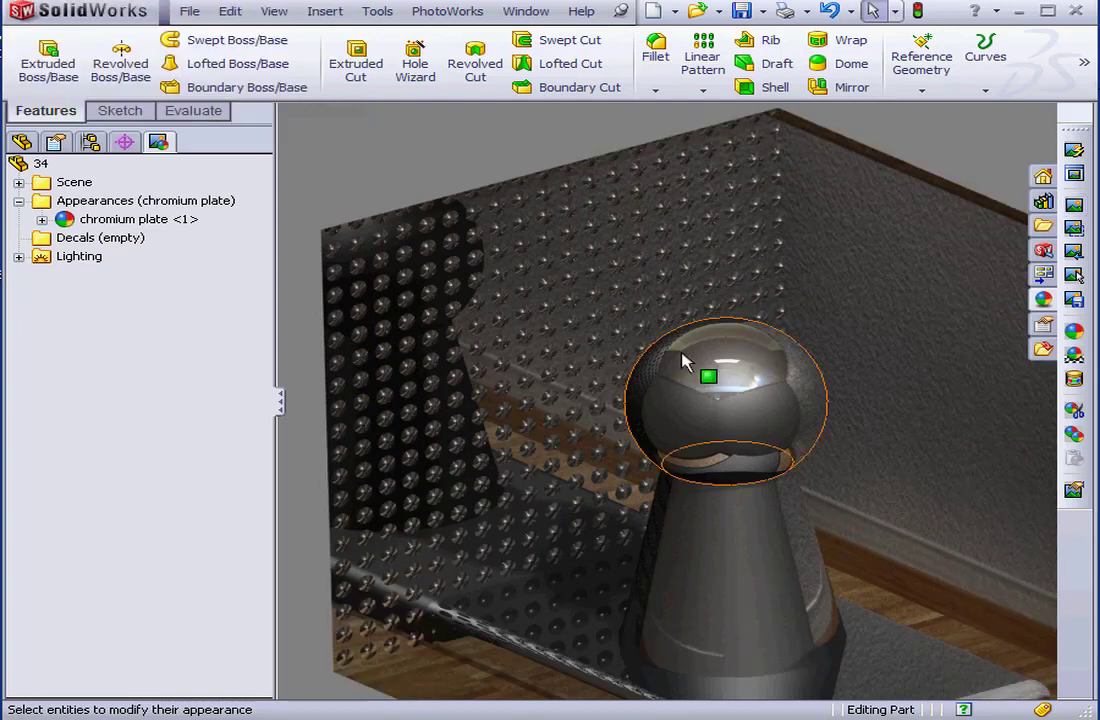
# Disable indirect illumination in the PhotoWorks options and render the part again
pyautogui.click(1073, 491)
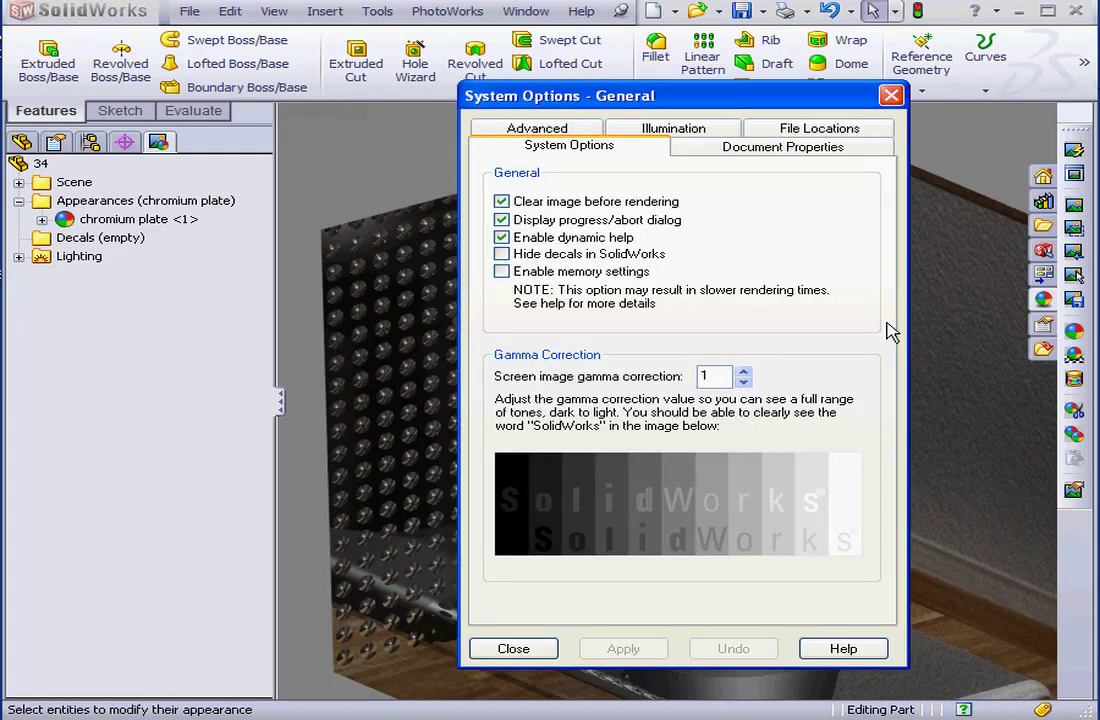
pyautogui.click(682, 130)
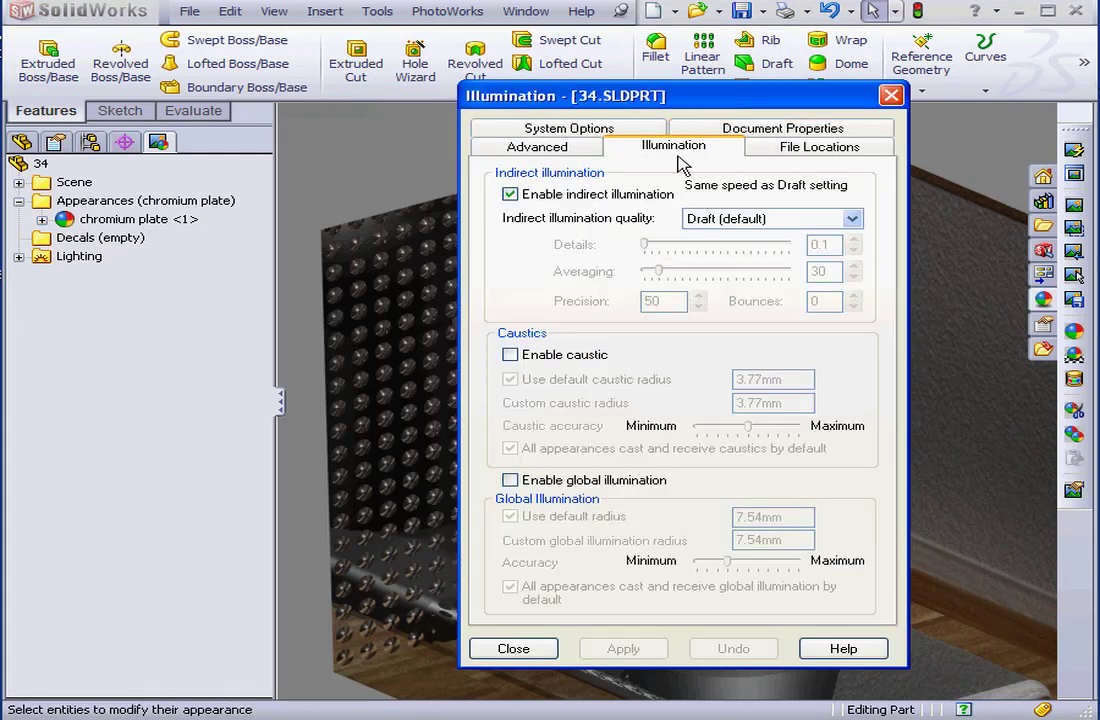
pyautogui.click(510, 194)
pyautogui.click(618, 650)
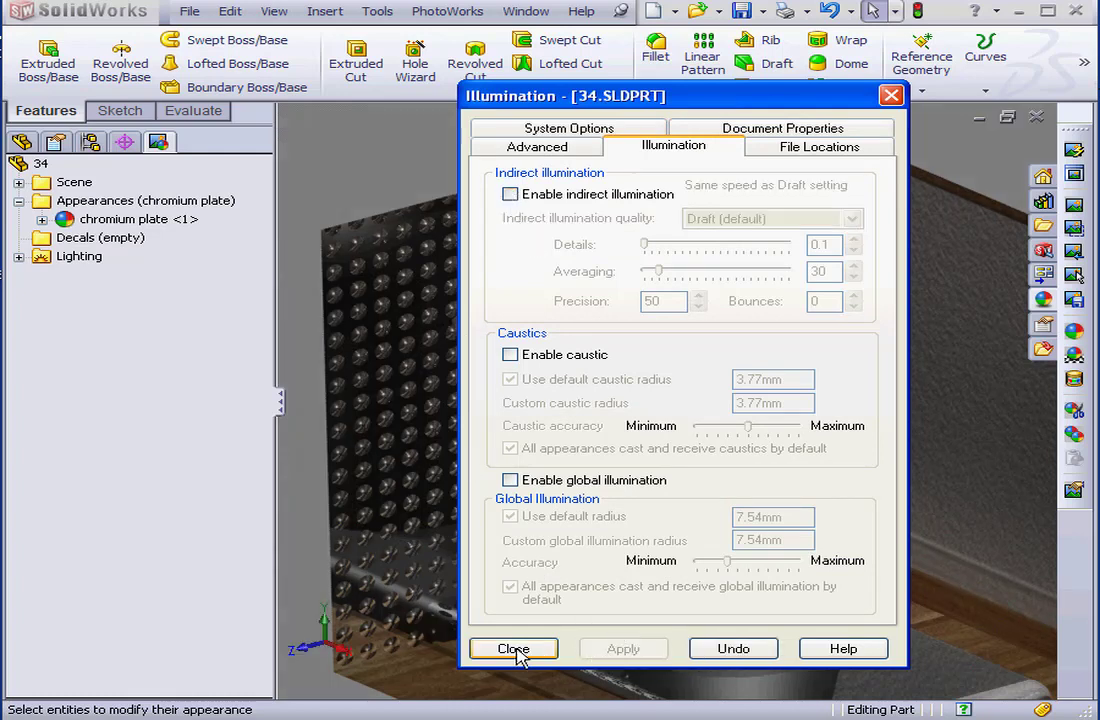
pyautogui.click(518, 652)
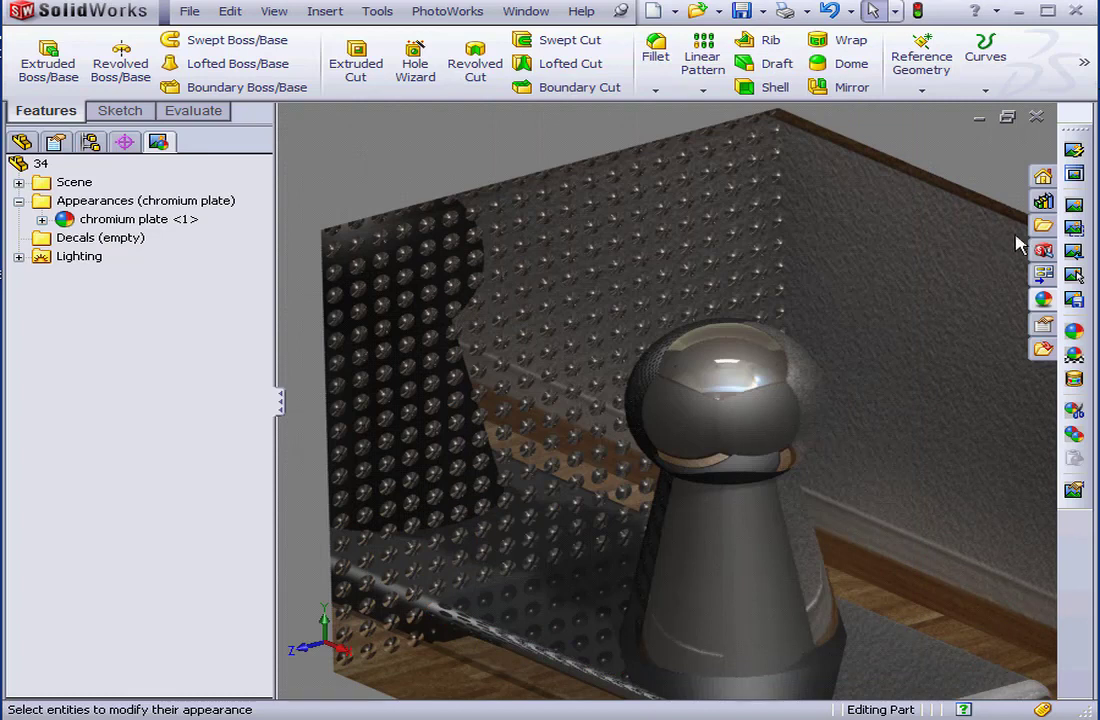
pyautogui.click(1072, 206)
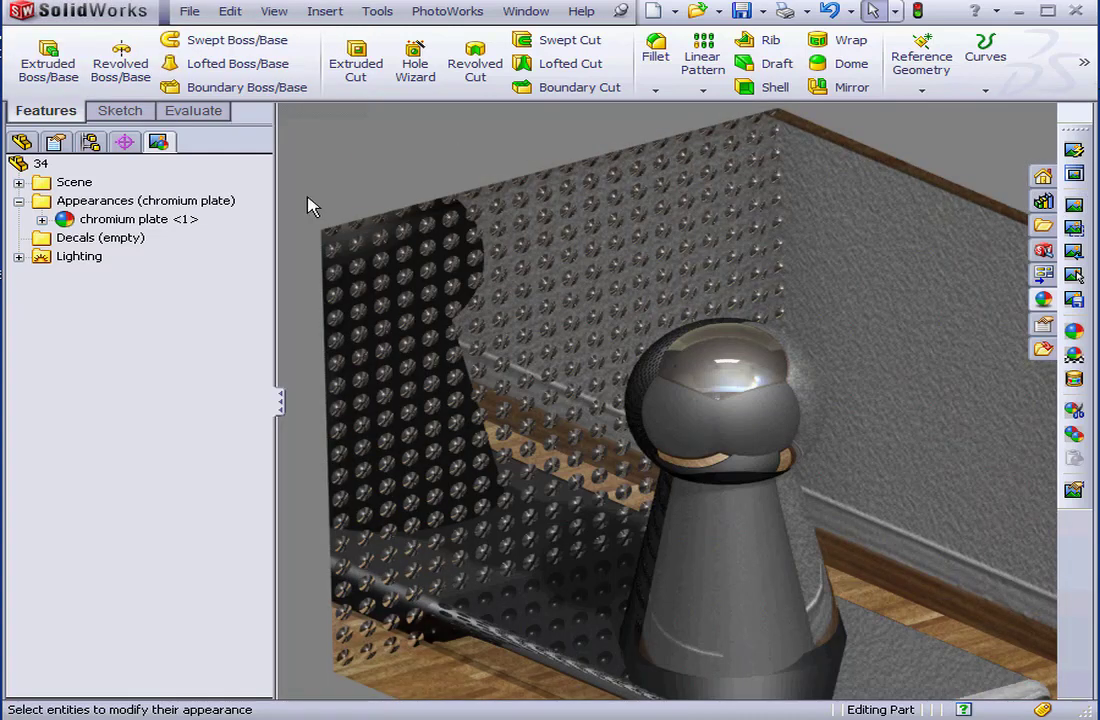
# Expand the Scene folder and bring up the available actions for the Wood Floor Room scene
pyautogui.click(18, 182)
pyautogui.rightClick(90, 201)
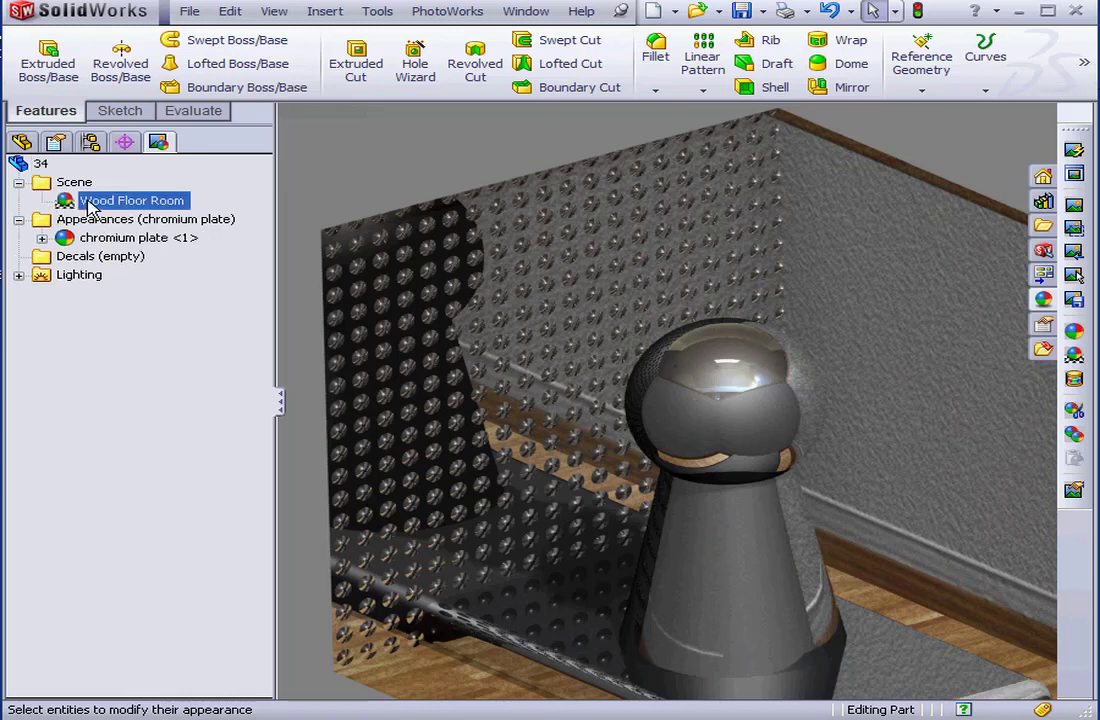